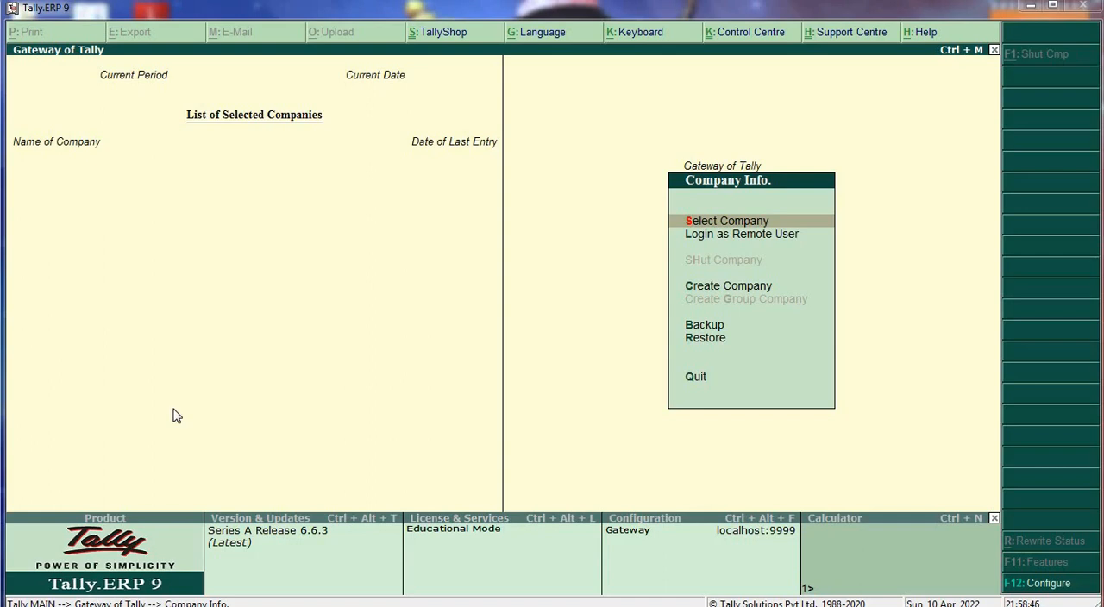
- Start creating a company named Gautam Boy and keep the same text as its mailing name
key("Down")
key("Down")
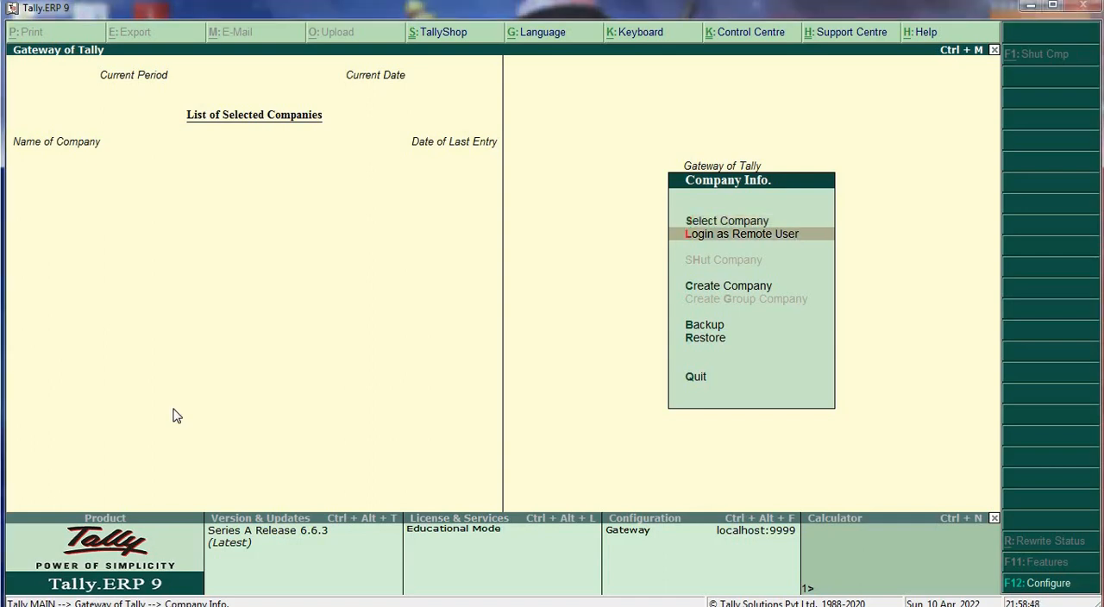
key("Return")
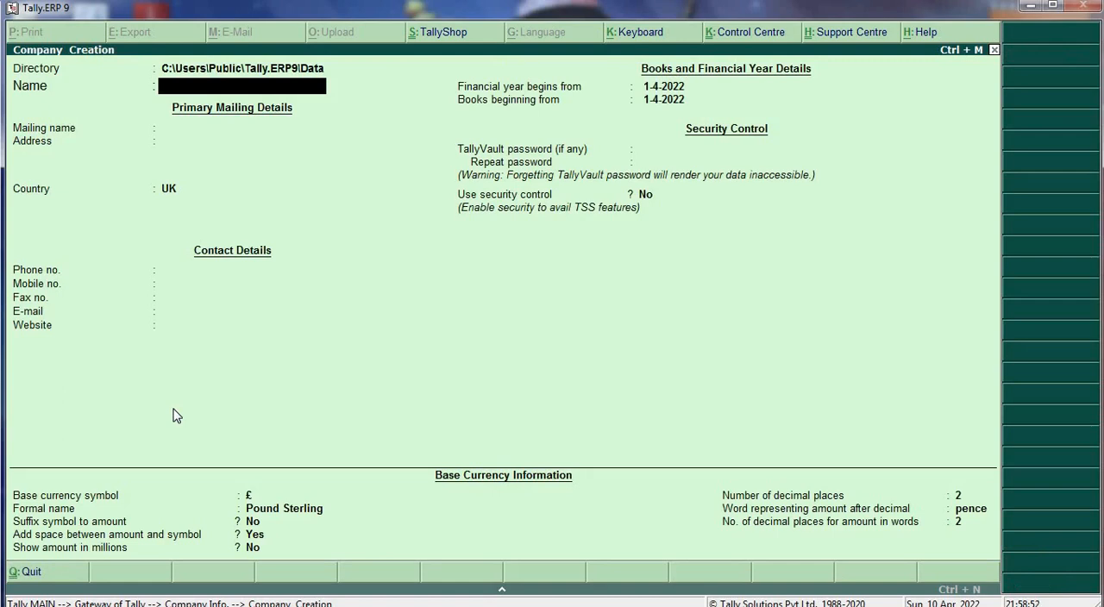
type("Gautam Boy")
key("Return")
key("Return")
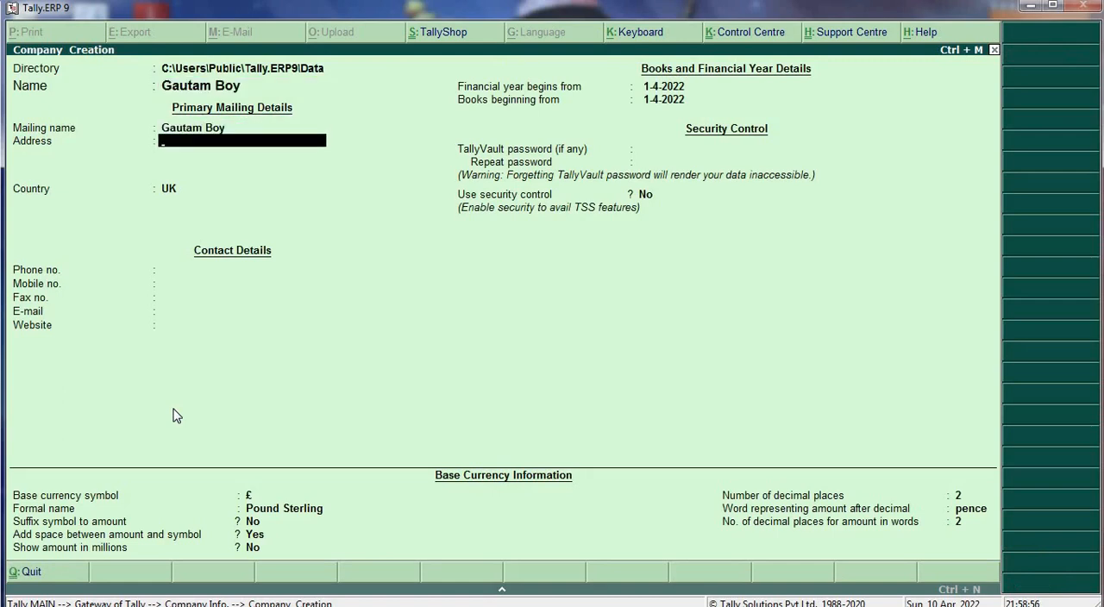
- Fill in the company's two-line address, with India as the country and Uttar Pradesh as the state
type("Gonda")
key("Return")
type("Aligarh")
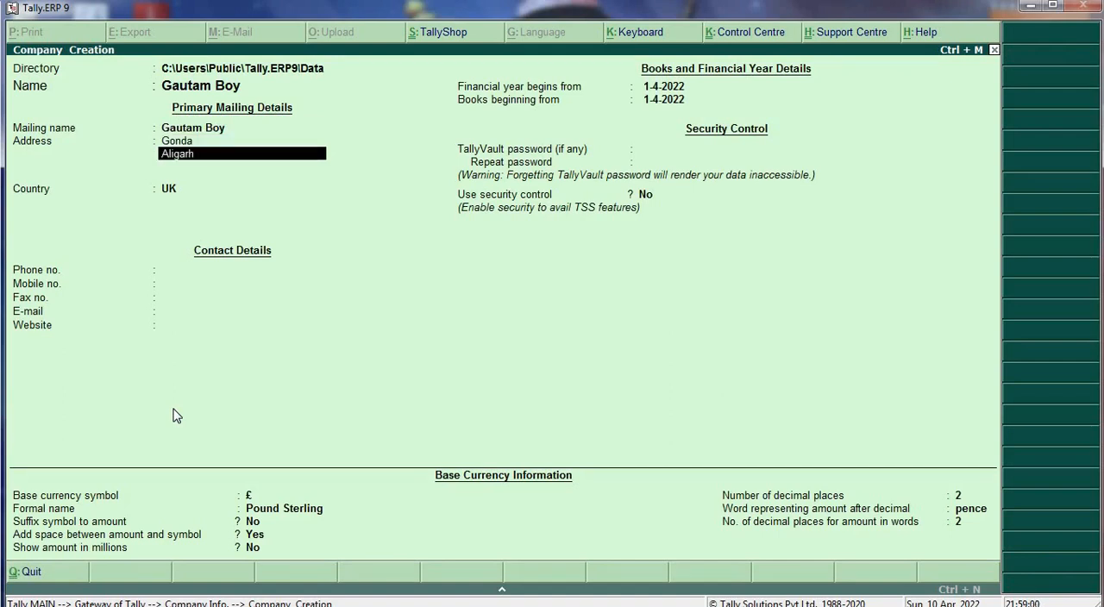
key("Return")
key("Return")
type("I")
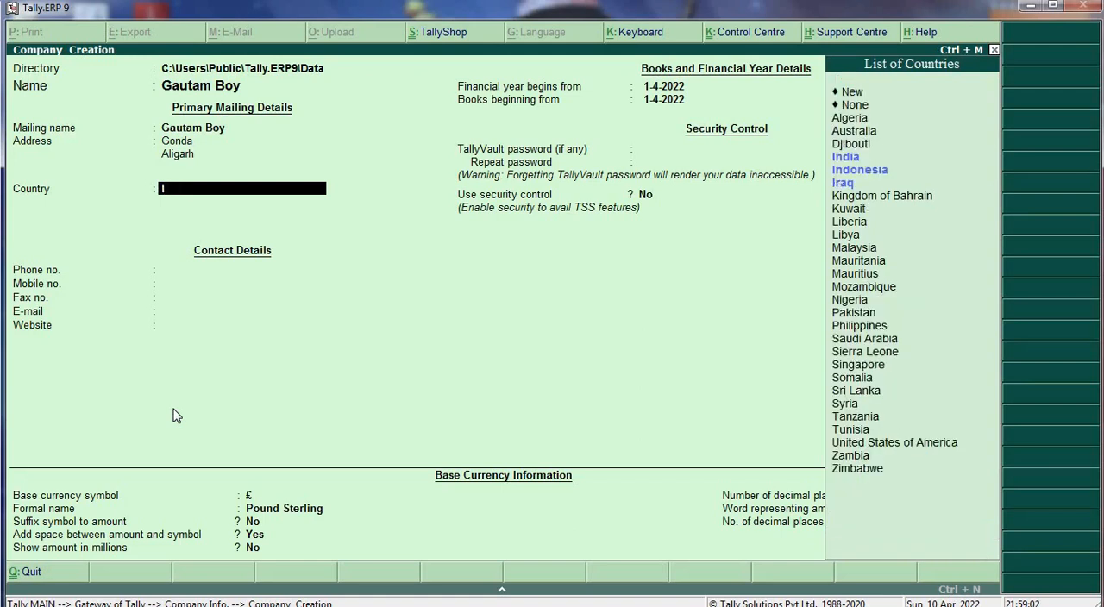
key("Return")
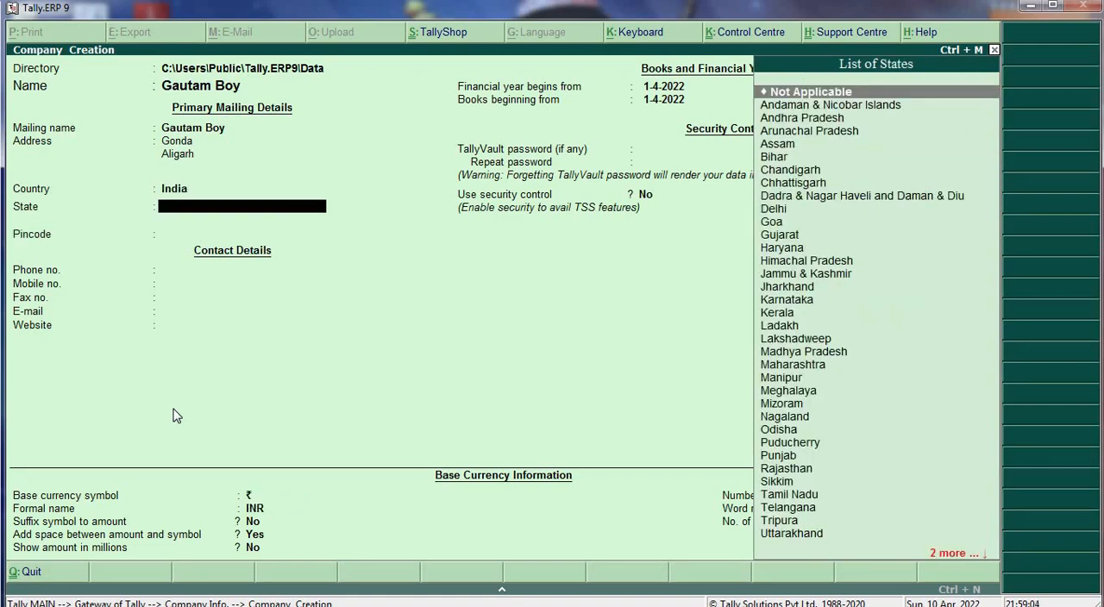
type("u")
- Leave the pincode and phone blank, enter the company's mobile number, and fill the fax field with the e-mail-style contact text
key("Return")
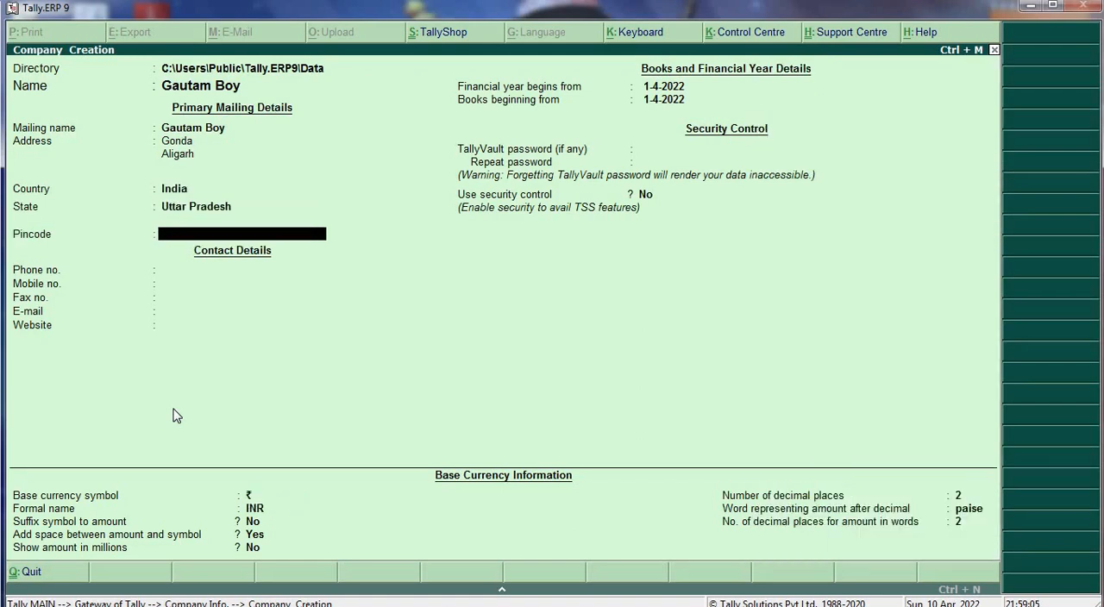
key("Return")
key("Return")
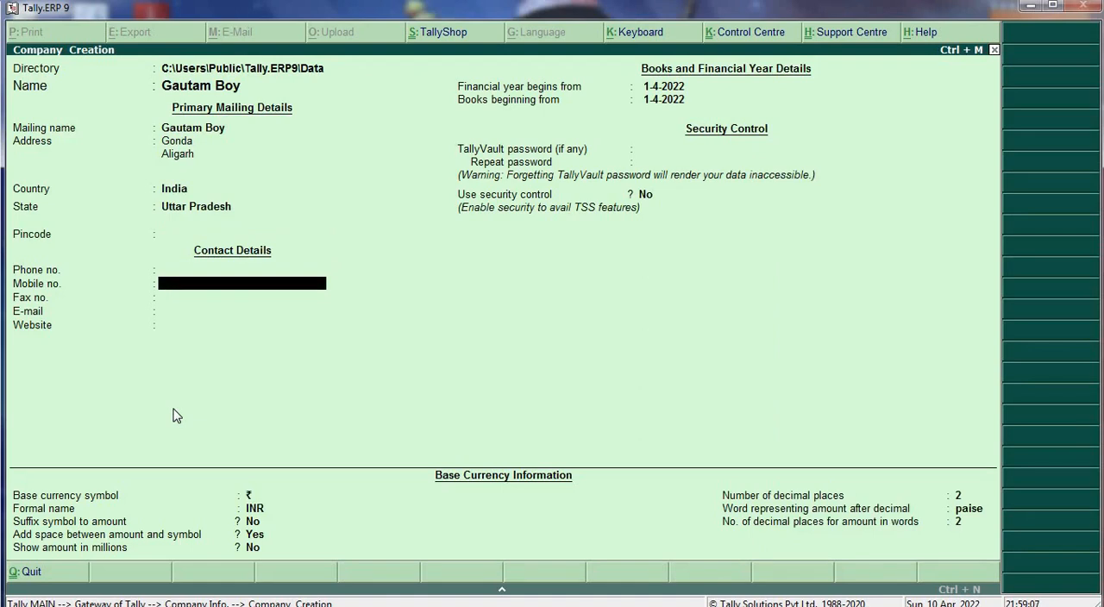
type("87956423")
key("Return")
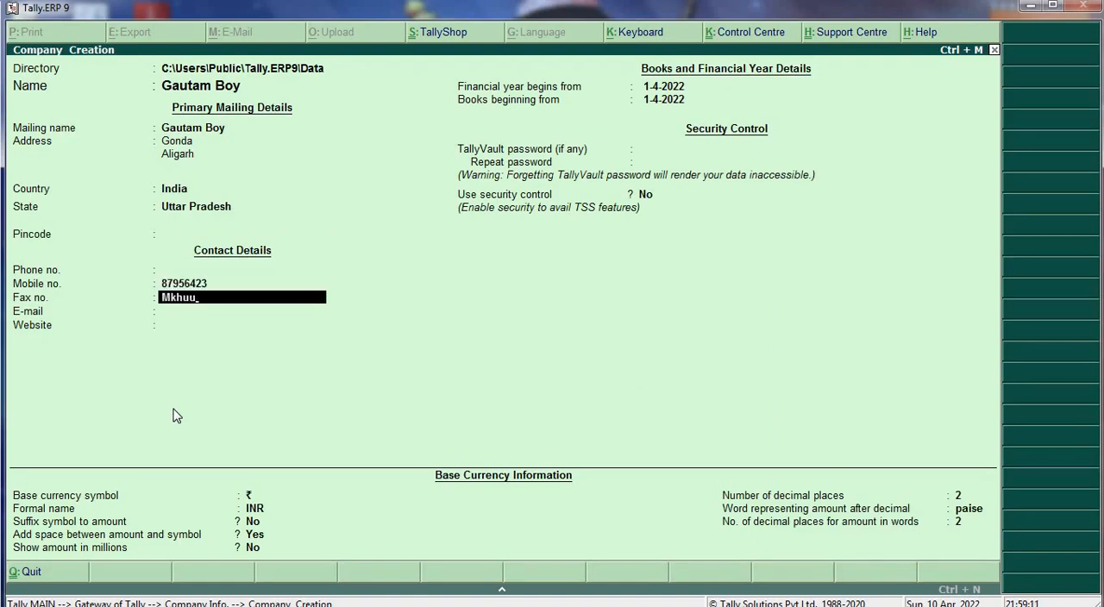
key("Return")
key("Return")
key("Return")
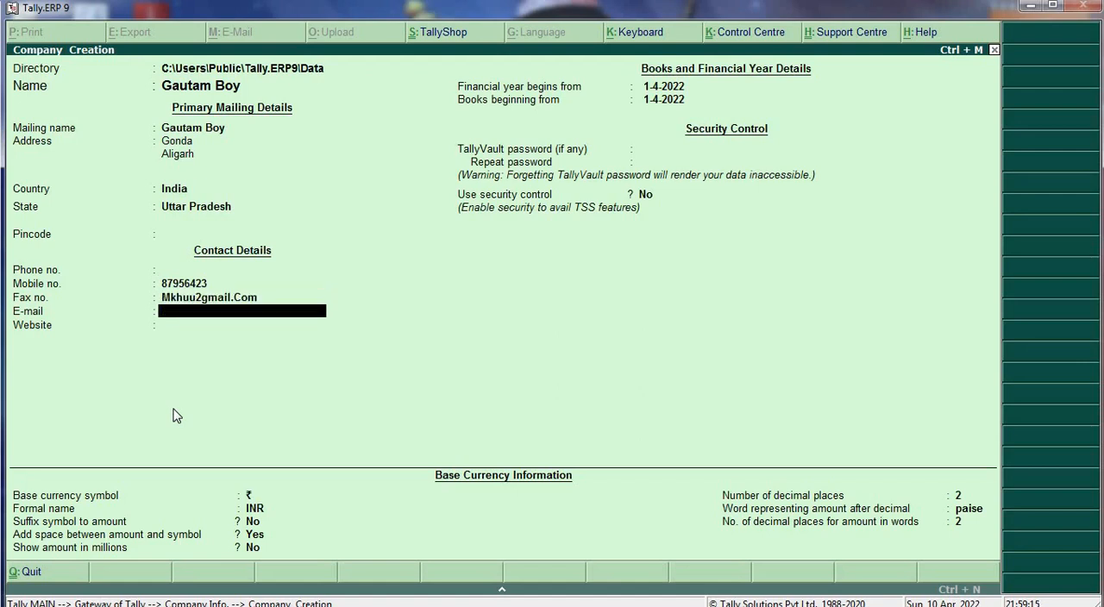
- Leave the e-mail and website blank, keep the default INR currency settings, and save the new company
key("Return")
key("Return")
key("Return")
key("Return")
key("Return")
key("Return")
key("Return")
key("Return")
key("Return")
key("Return")
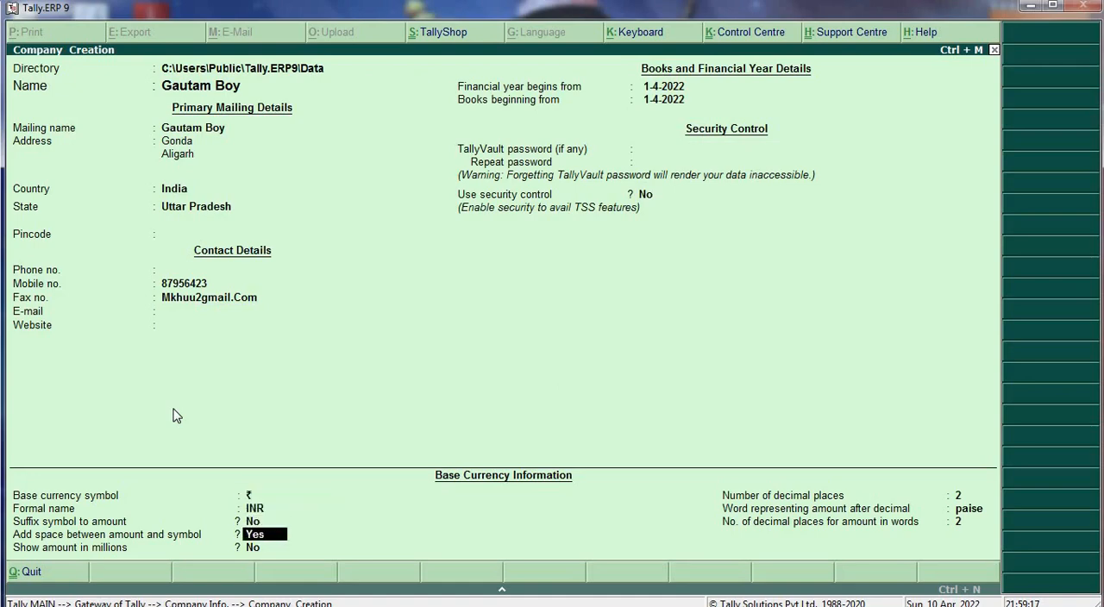
key("Return")
key("Return")
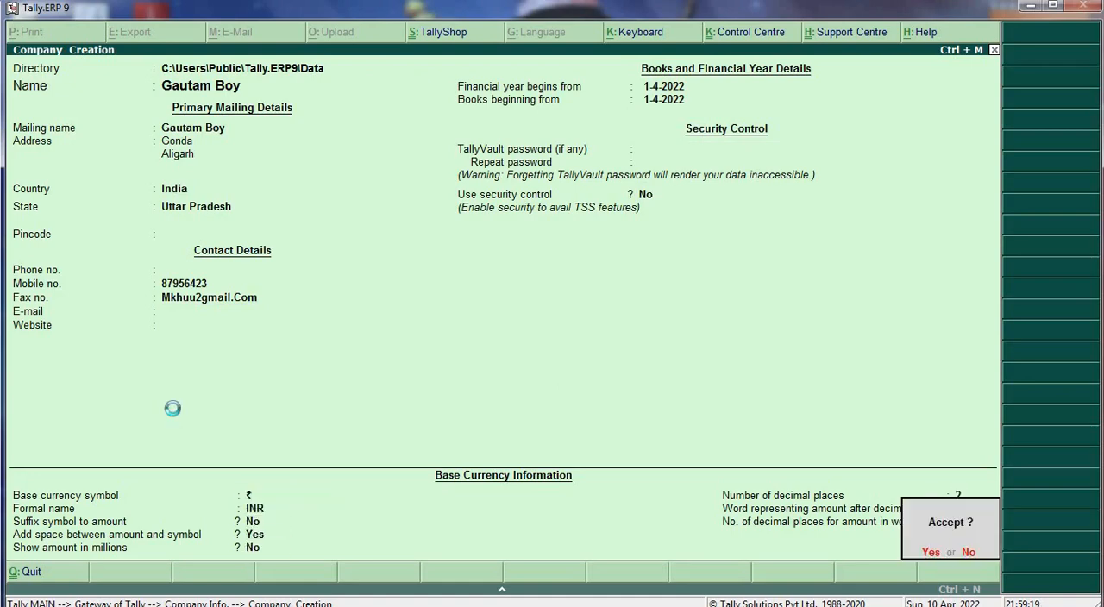
key("y")
- Enable Tax Collected at Source (TCS) in the company's statutory features and choose to set its TCS details
key("F11")
key("F3")
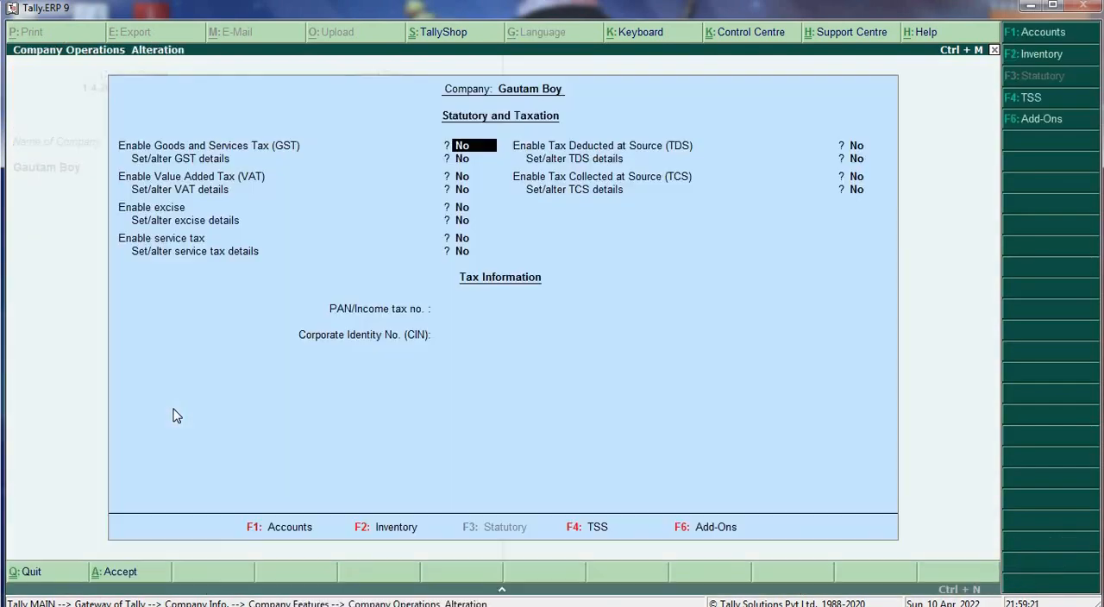
key("Return")
key("Return")
key("Return")
key("Return")
key("Return")
type("y")
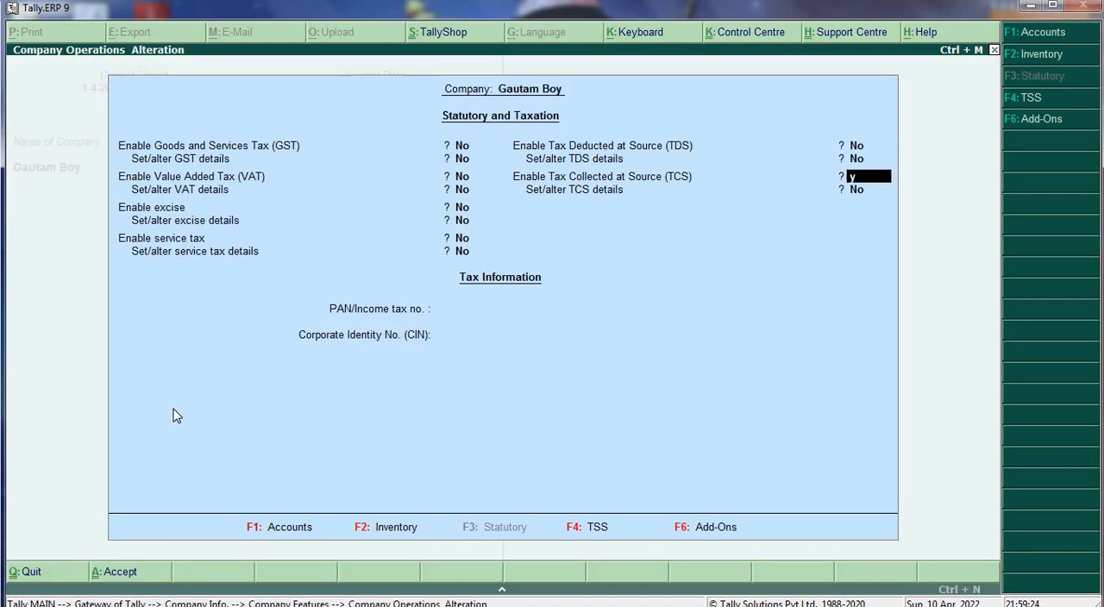
key("Return")
type("y")
key("Return")
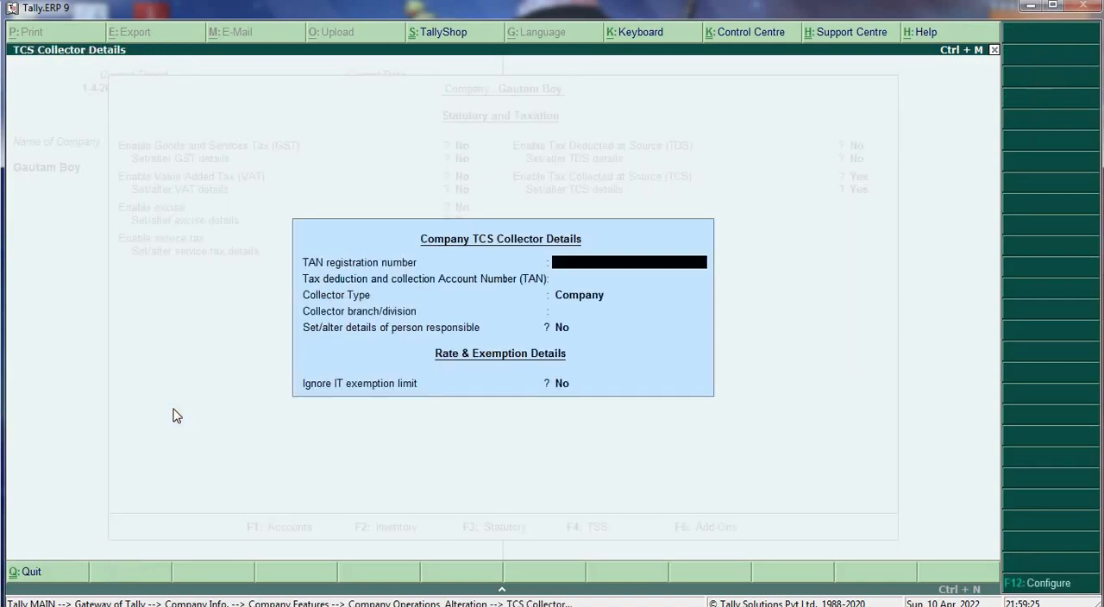
- Enter the TAN registration number, keep Company as the collector type, and set the collector branch/division to li
type("ERT1234")
key("Return")
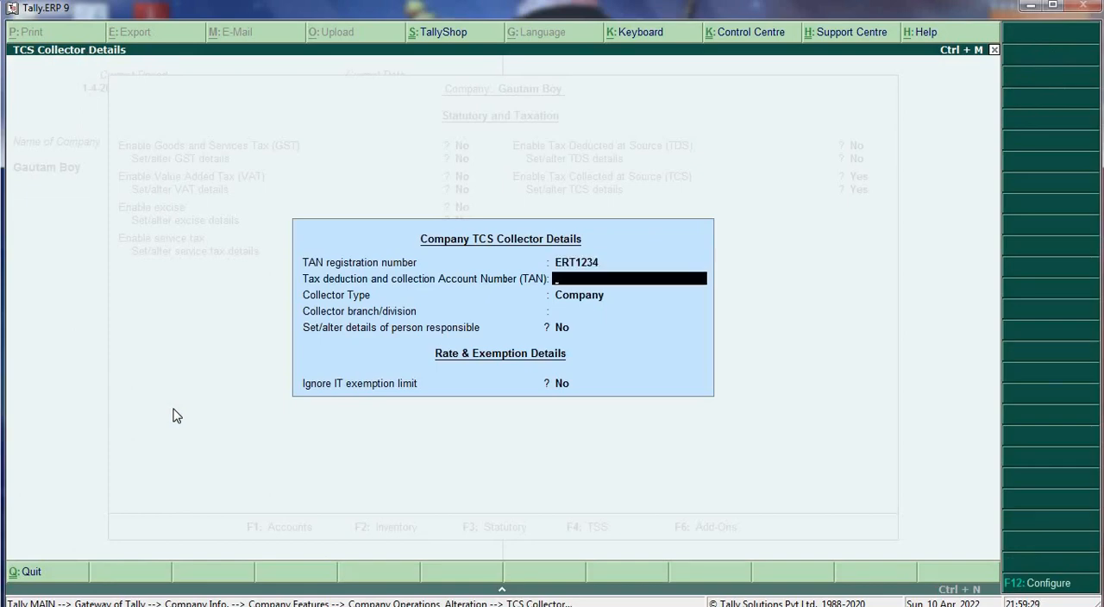
key("Return")
key("Return")
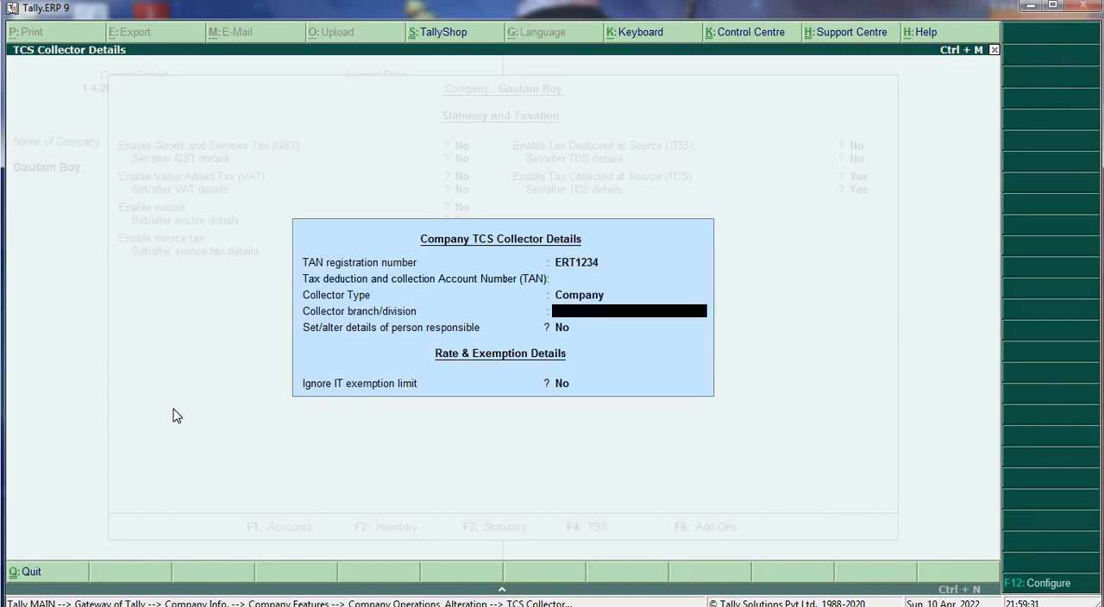
key("Return")
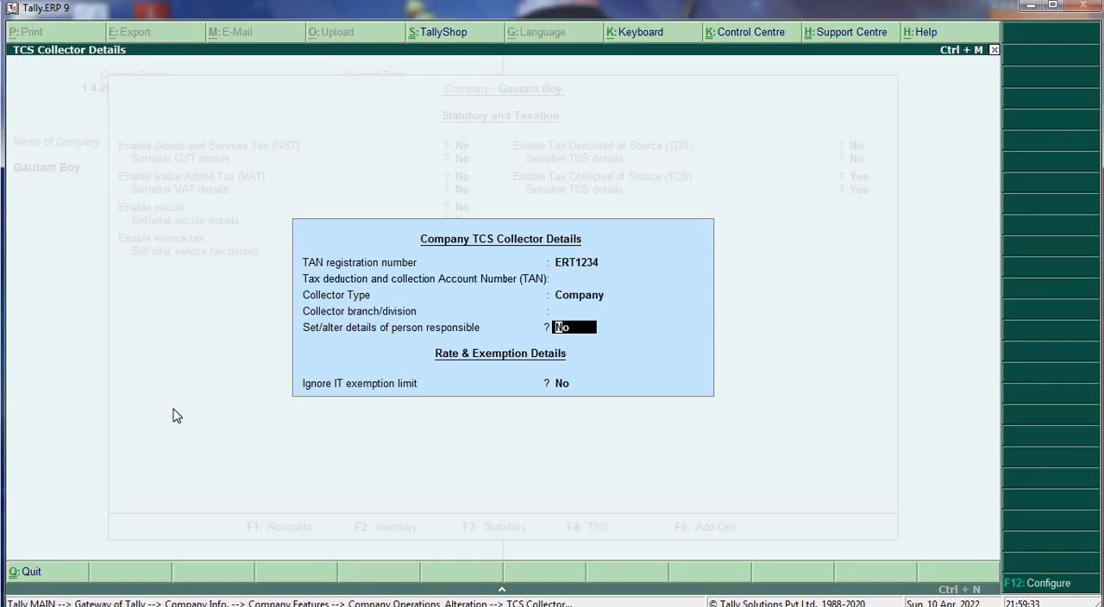
key("Up")
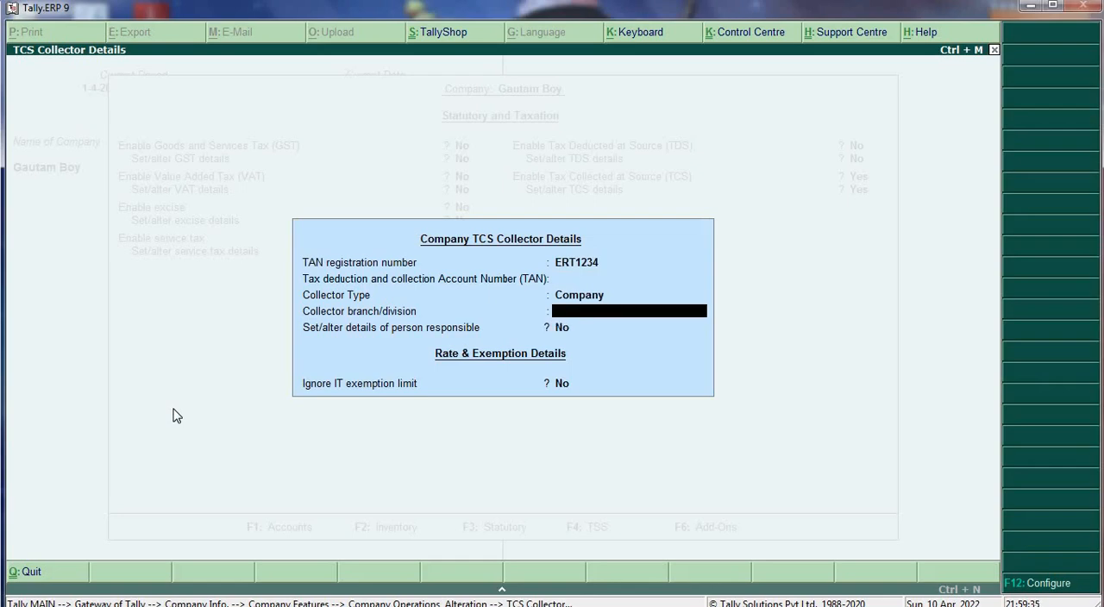
type("li")
key("Return")
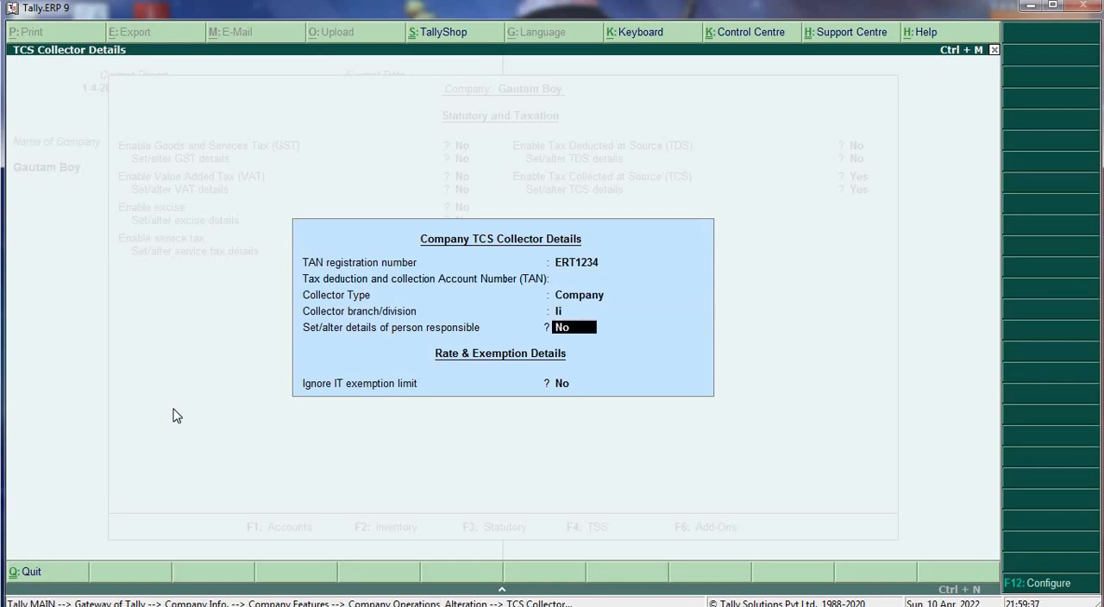
- Set the details of the person responsible by entering the person's name and the parent's name, keeping the remaining fields unchanged
key("Return")
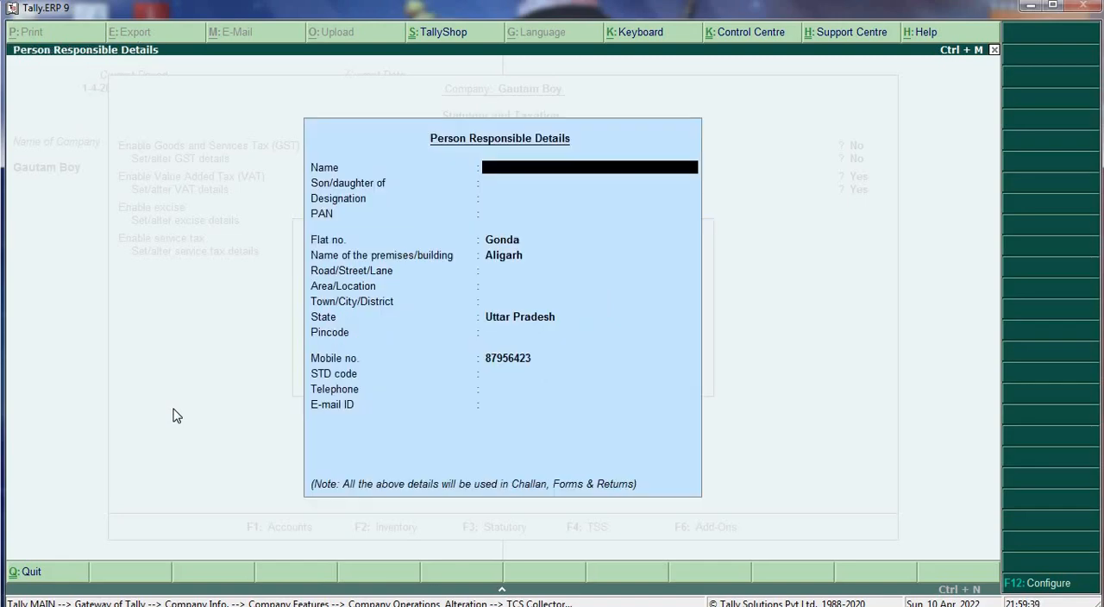
key("Return")
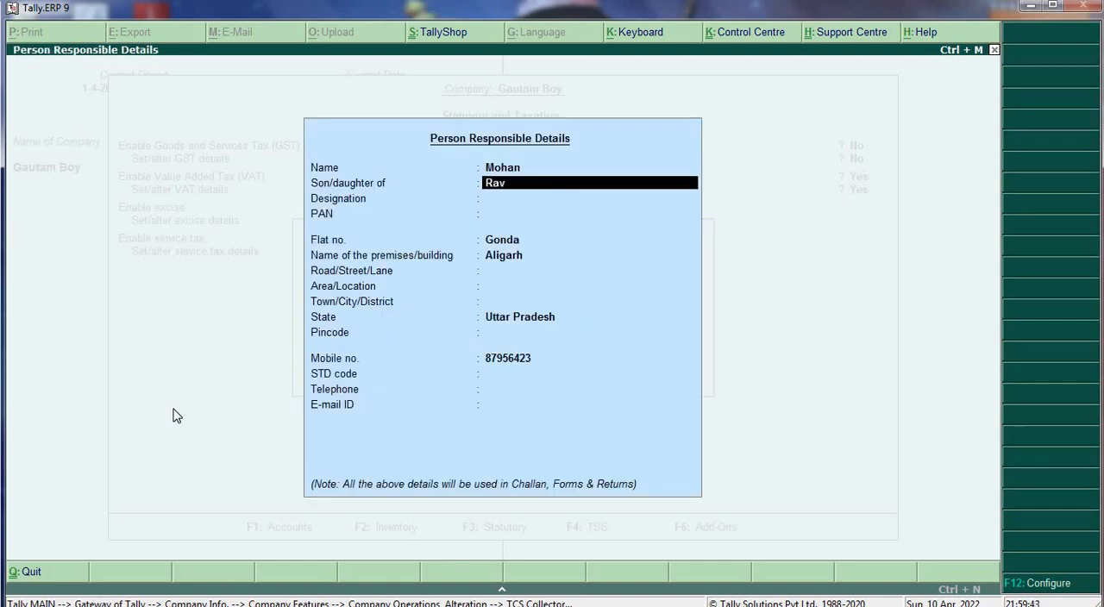
key("Return")
key("Return")
key("Return")
key("Return")
key("Return")
key("Return")
key("Return")
key("Return")
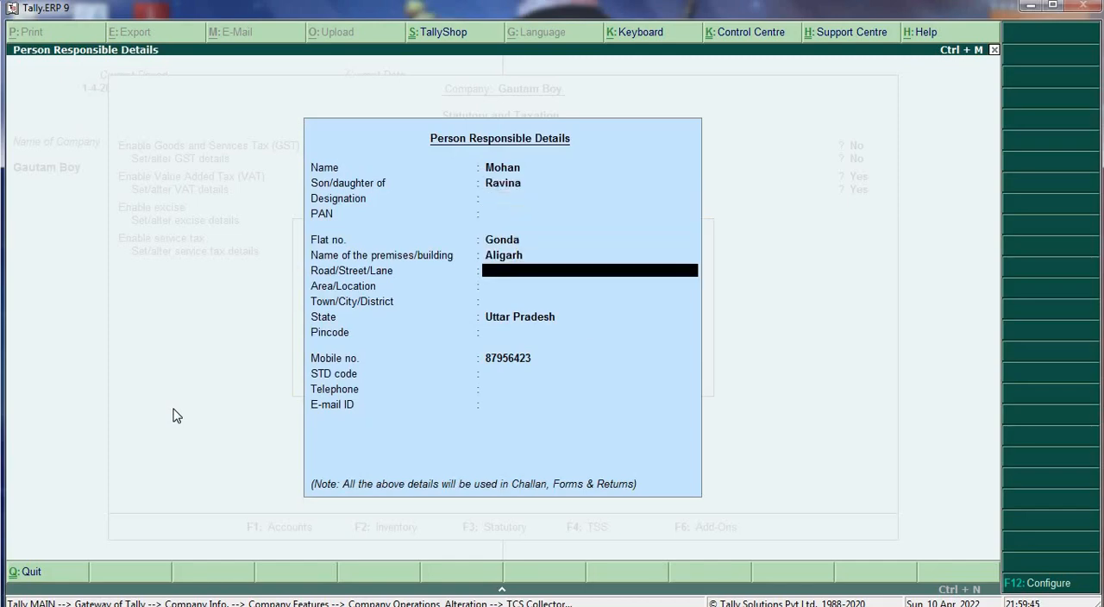
key("Return")
key("Return")
key("Return")
key("Return")
key("Return")
key("Return")
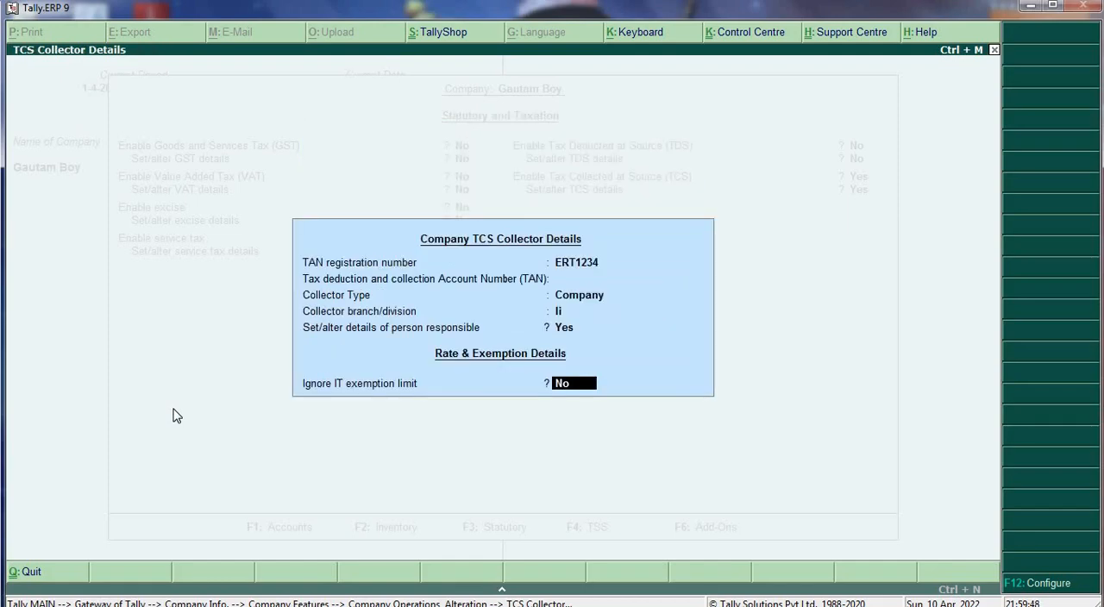
- Keep Ignore IT exemption limit at No, enter the company's PAN/income tax number, and save the statutory features
key("Return")
key("Return")
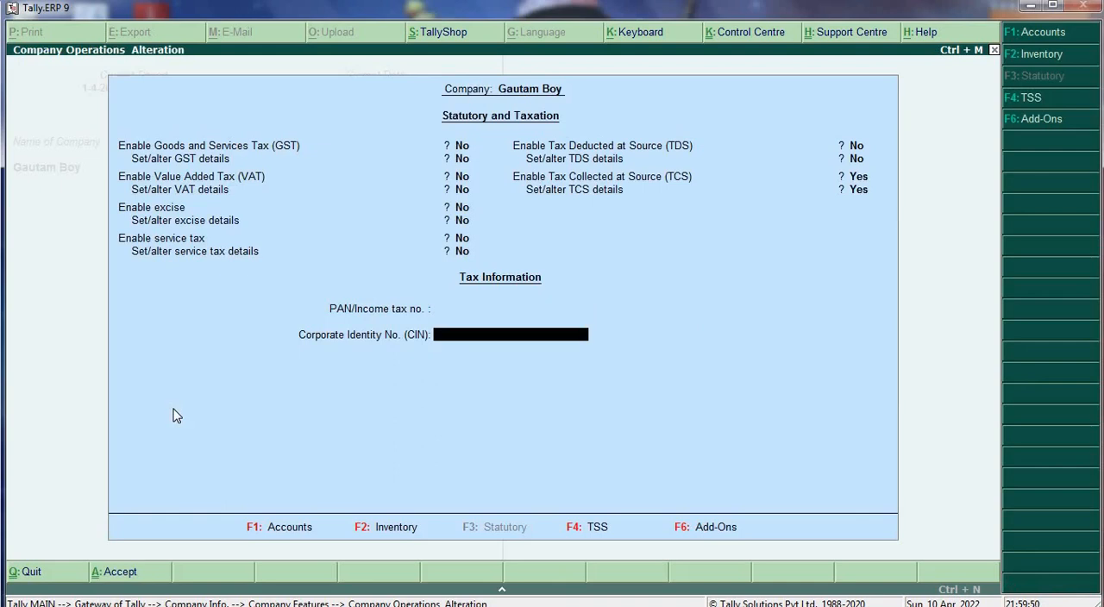
key("BackSpace")
type("QWER12345")
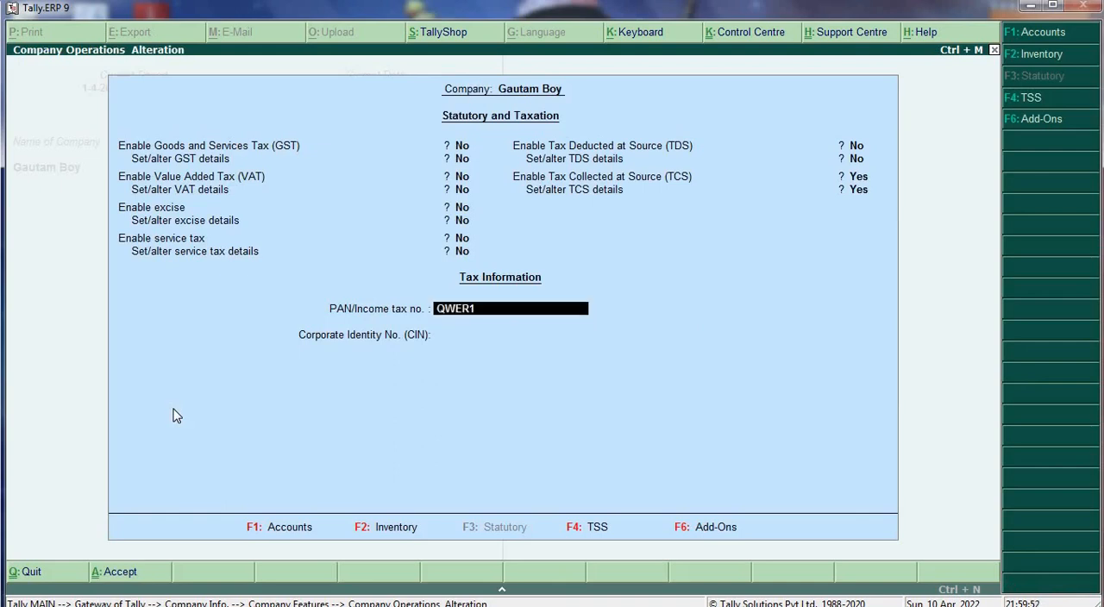
key("Return")
key("Return")
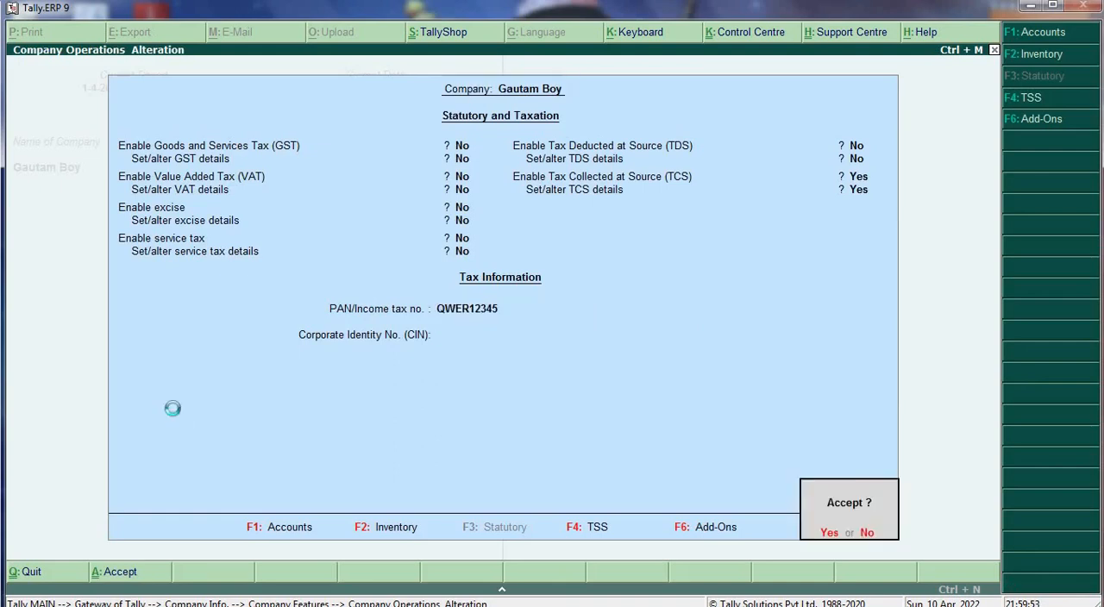
key("Return")
key("Escape")
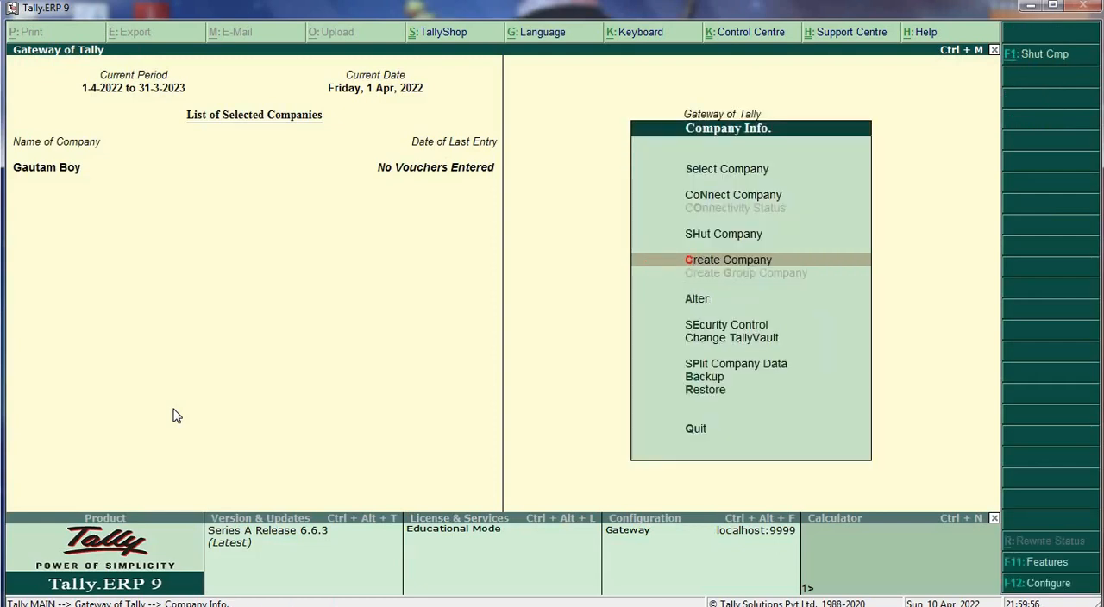
- Open the creation form for a new unit of measure in the inventory masters
key("Escape")
key("Down")
key("Return")
key("Down")
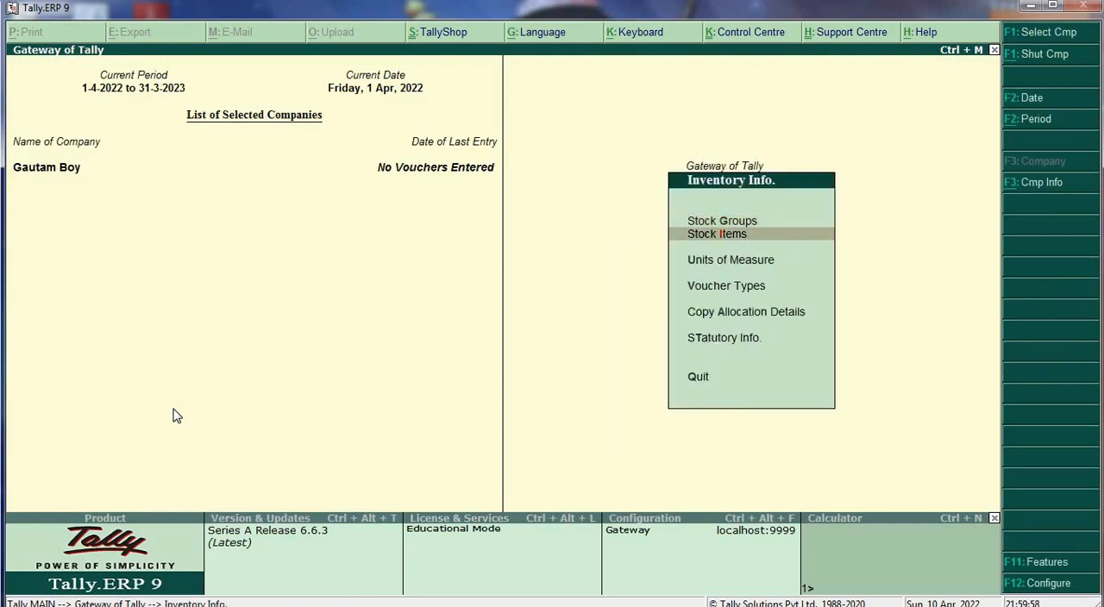
key("Down")
key("Down")
key("Up")
key("Return")
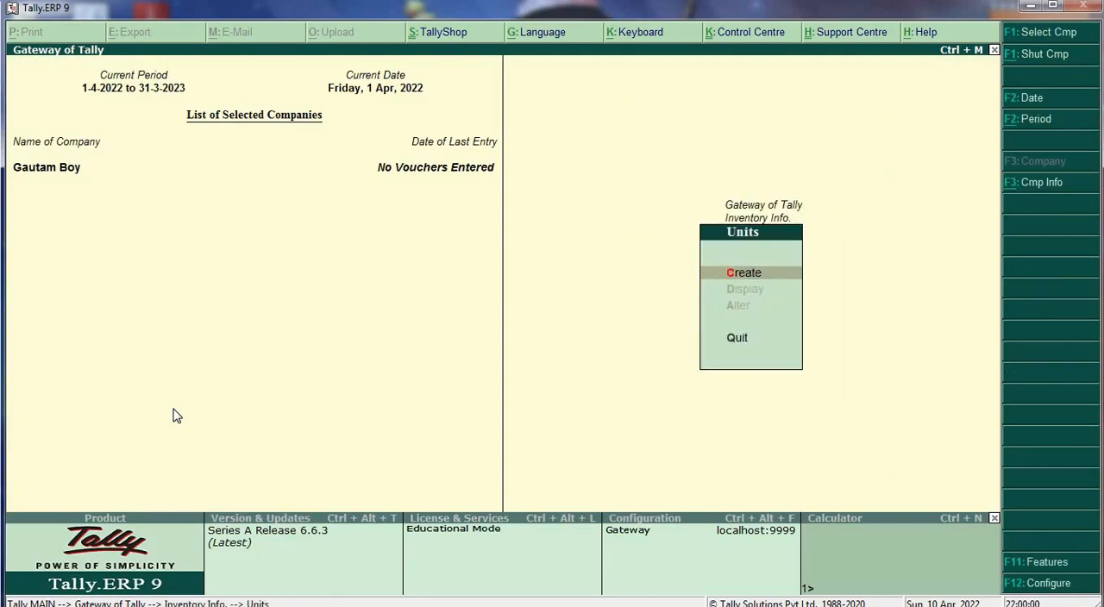
key("Return")
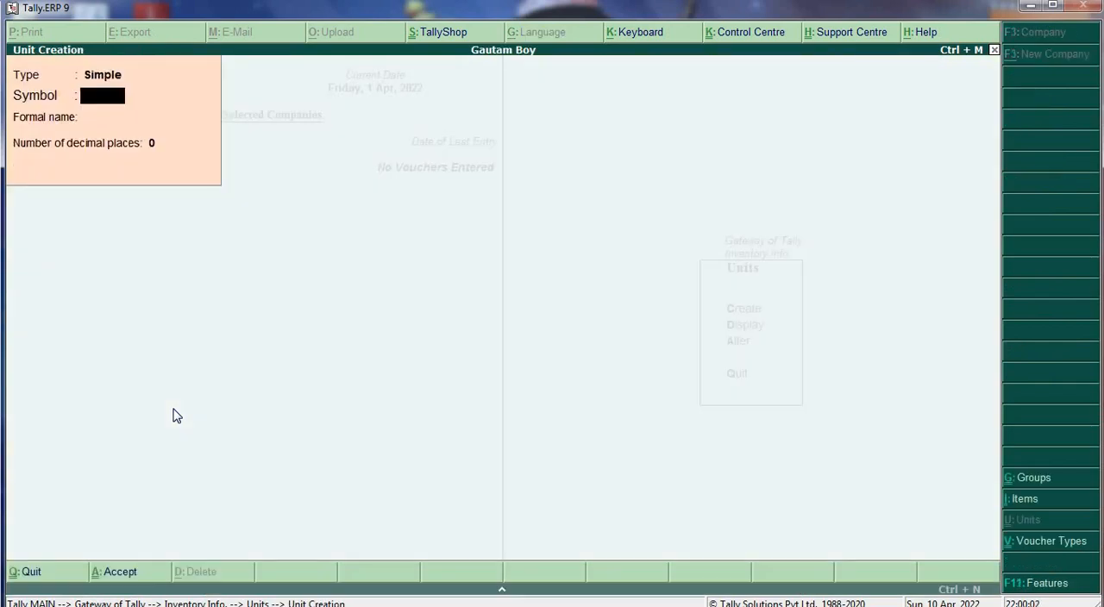
- Create a simple unit with symbol MT, formal name Mittric Tonnes and 0 decimal places, and leave unit creation
type("MT")
key("Return")
type("M")
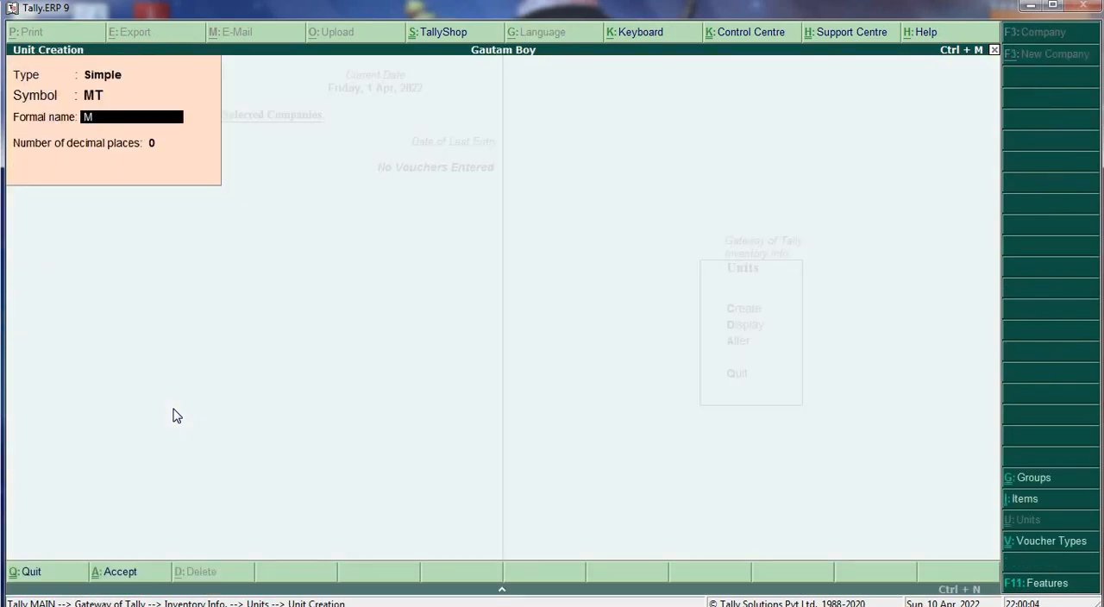
type("ittric Tonns")
key("BackSpace")
type("es")
key("Return")
key("Return")
key("Return")
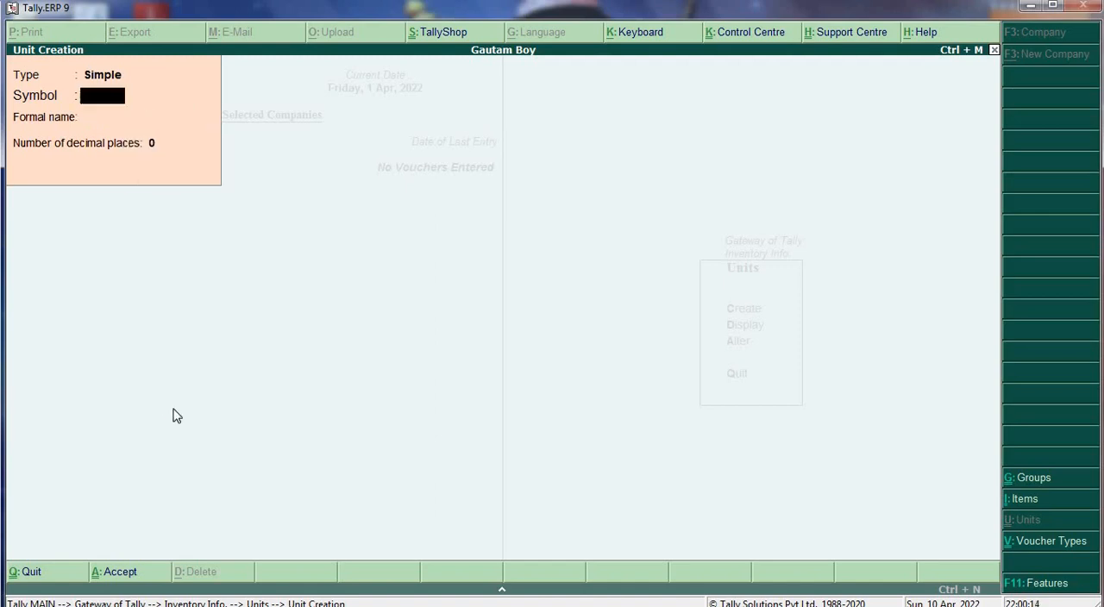
key("Escape")
key("Escape")
- Start creating a single stock item named Source in the inventory masters, leaving its alias empty
key("Up")
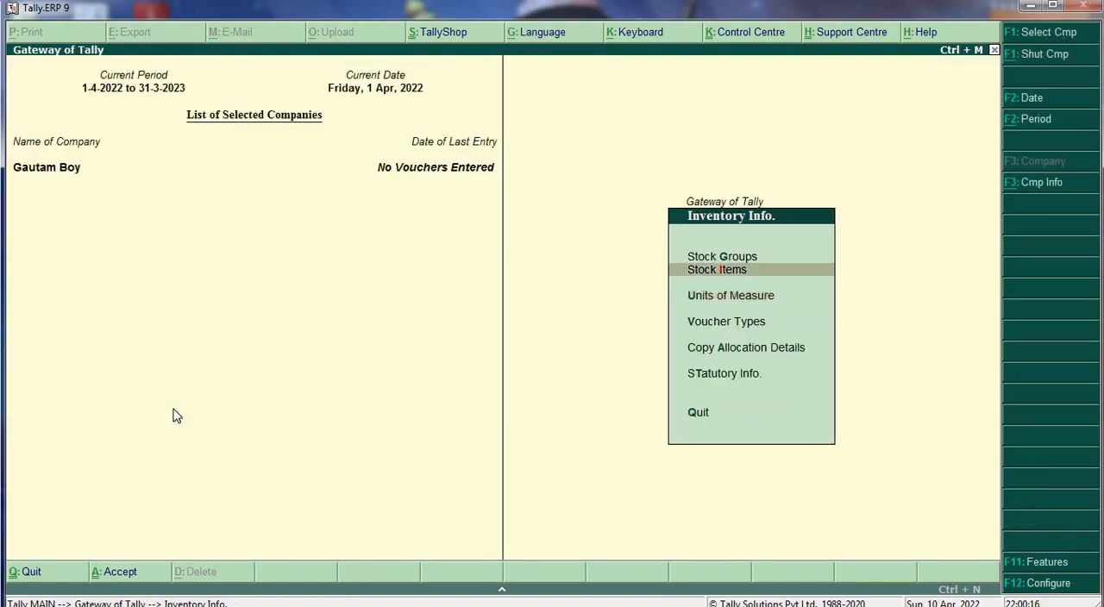
key("Return")
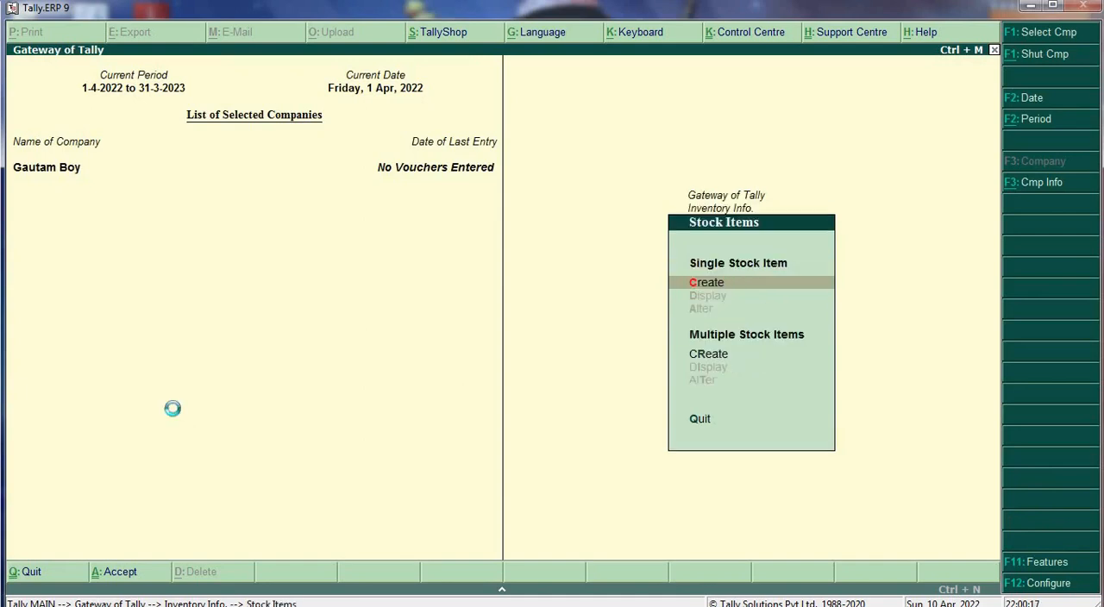
key("Return")
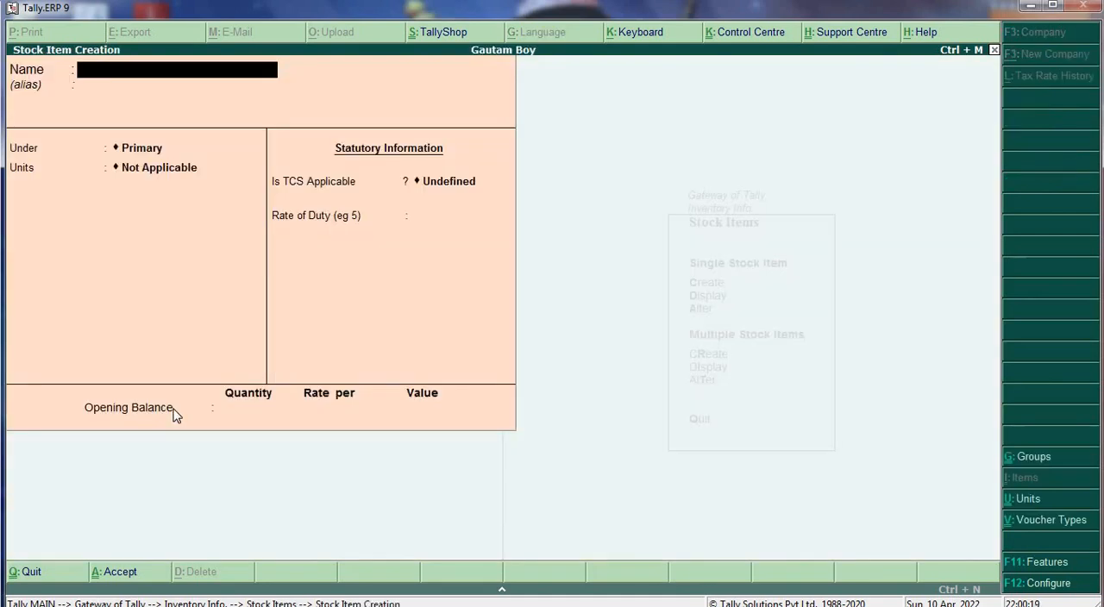
type("Source")
key("Return")
key("Return")
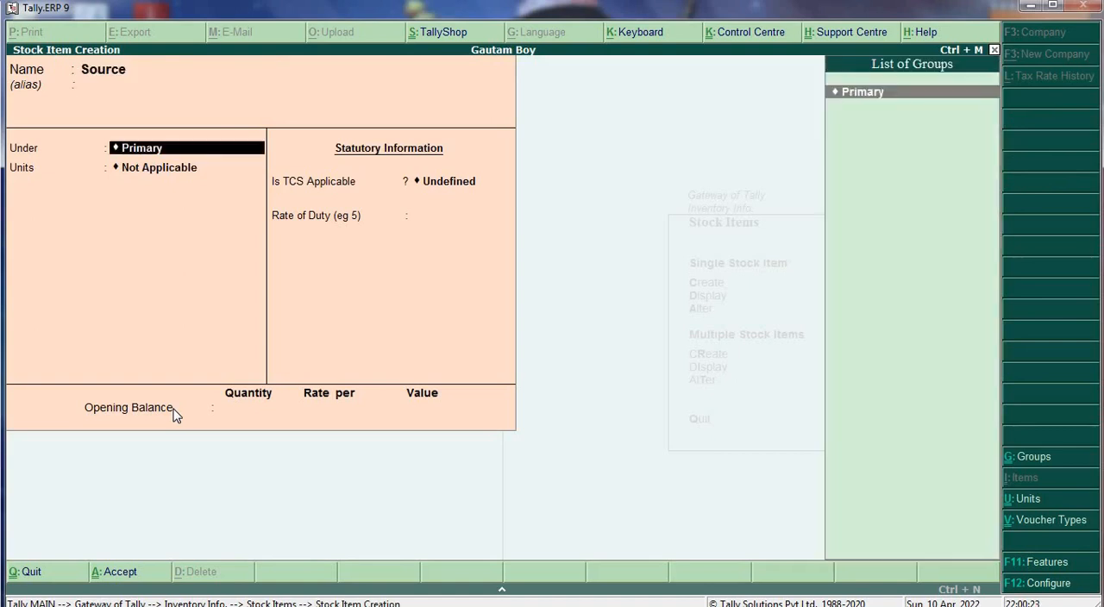
- Add a new stock group named Source under Primary for the item, with quantities not added and Set/alter TCS details set to Yes
key("alt+c")
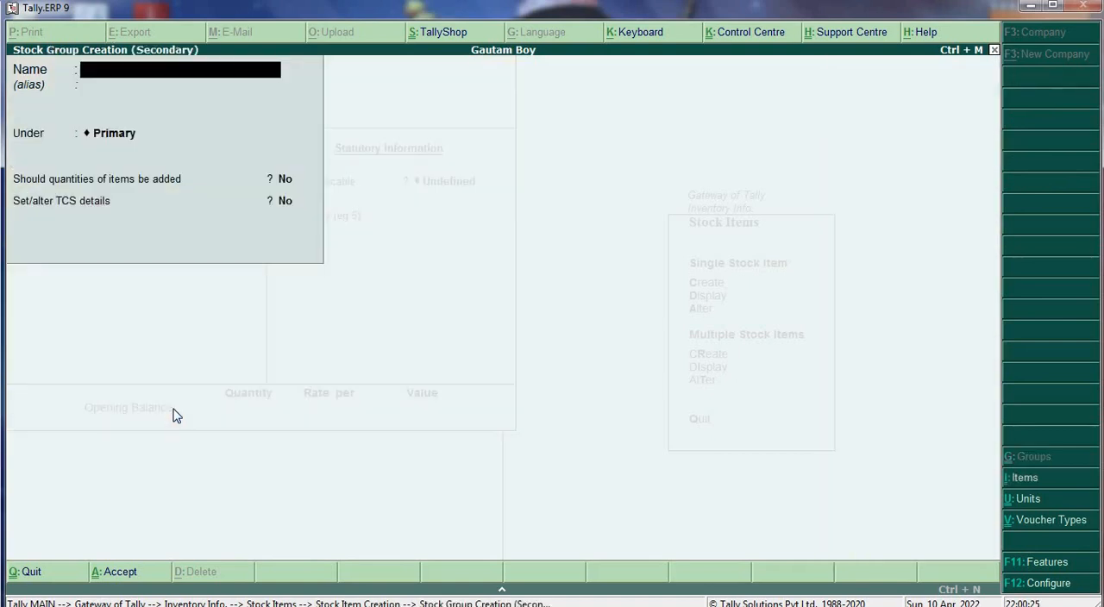
type("Source")
key("Return")
key("Return")
key("Return")
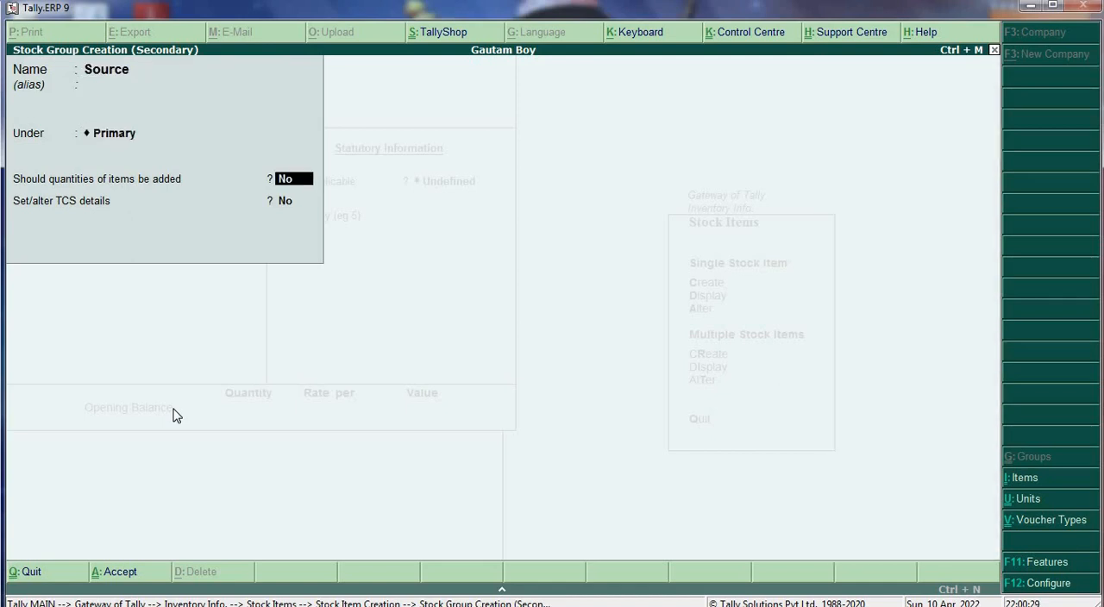
key("Return")
key("y")
key("Return")
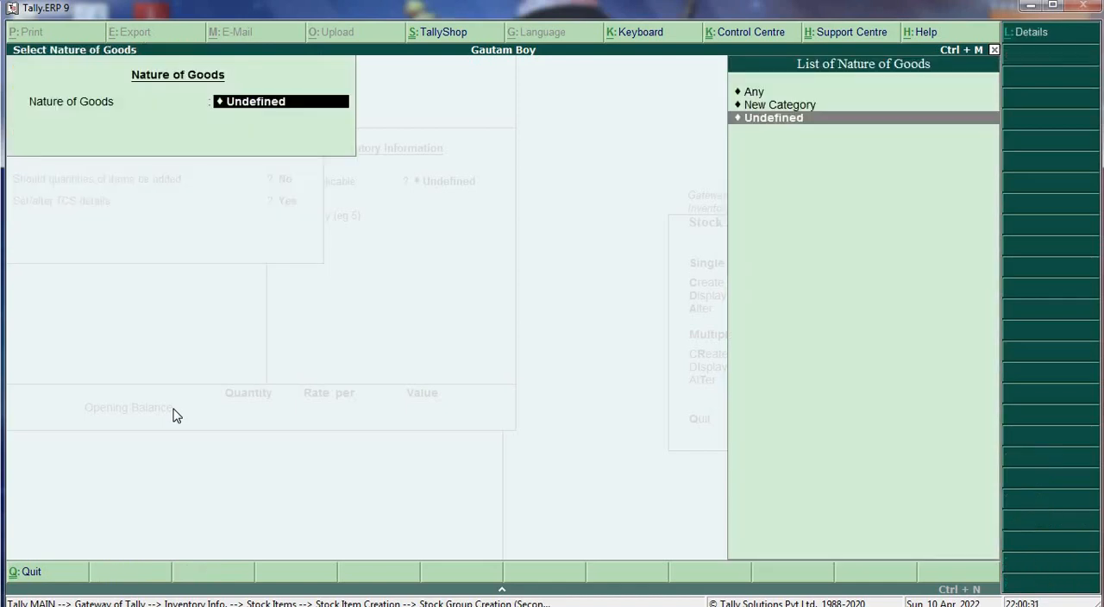
- Start a new TCS nature of goods category named Source-02, leaving the section and payment code empty
key("Up")
key("Return")
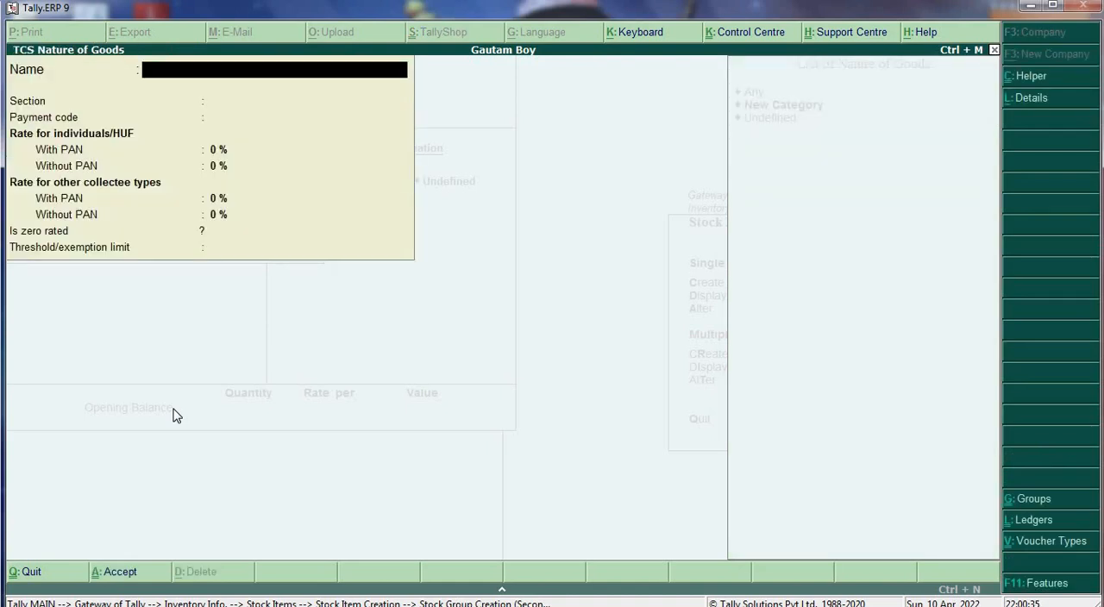
type("Source-02")
key("Return")
key("Return")
key("Return")
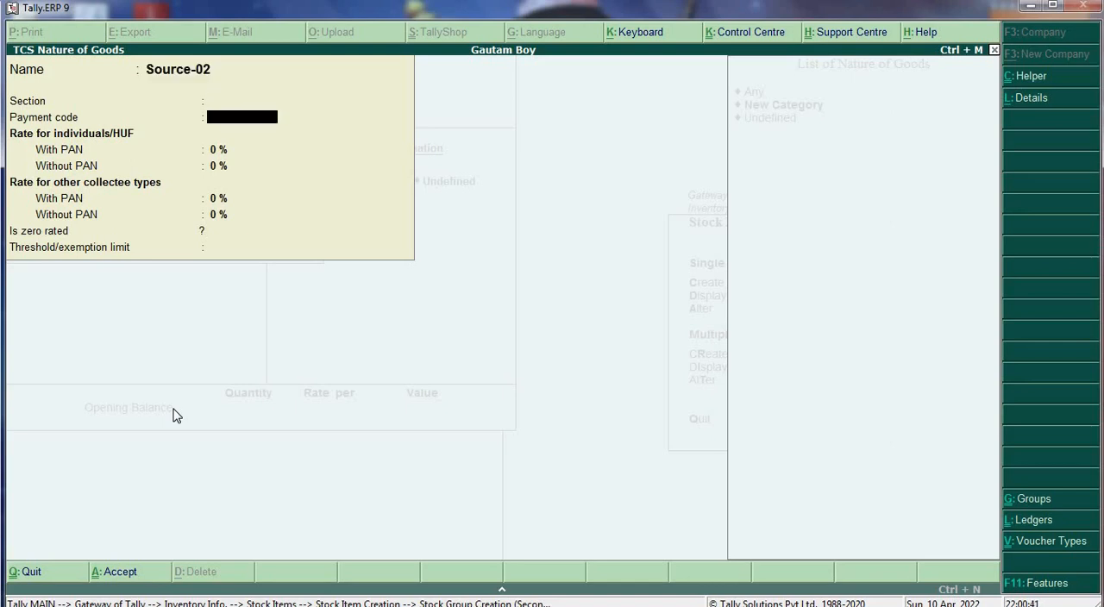
- Set the individuals/HUF rate with PAN to 1 %, keep the remaining defaults, and save the nature of goods and the stock group
type("1")
key("Return")
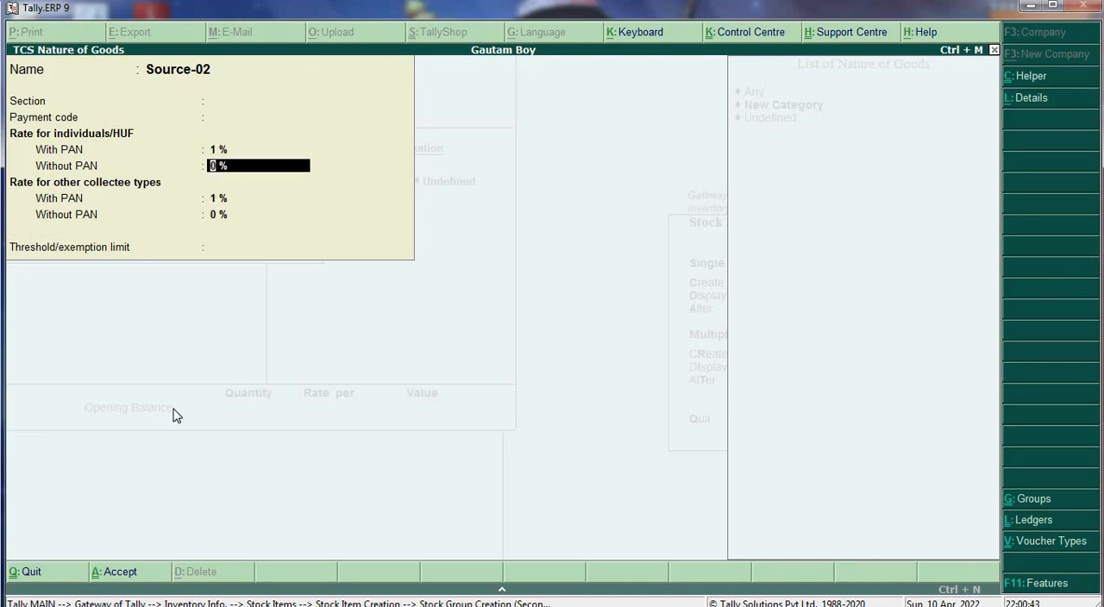
key("Return")
key("Return")
key("Return")
key("Return")
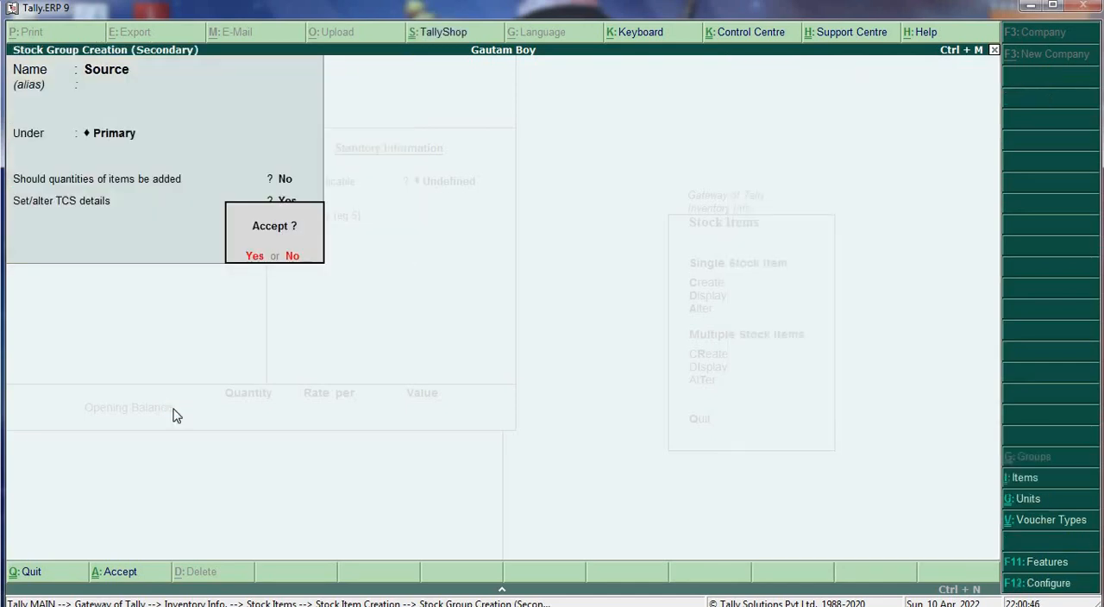
- Set the stock item's unit to MT and make TCS applicable with nature of goods Source-02, keeping the duty rate at 0
key("Return")
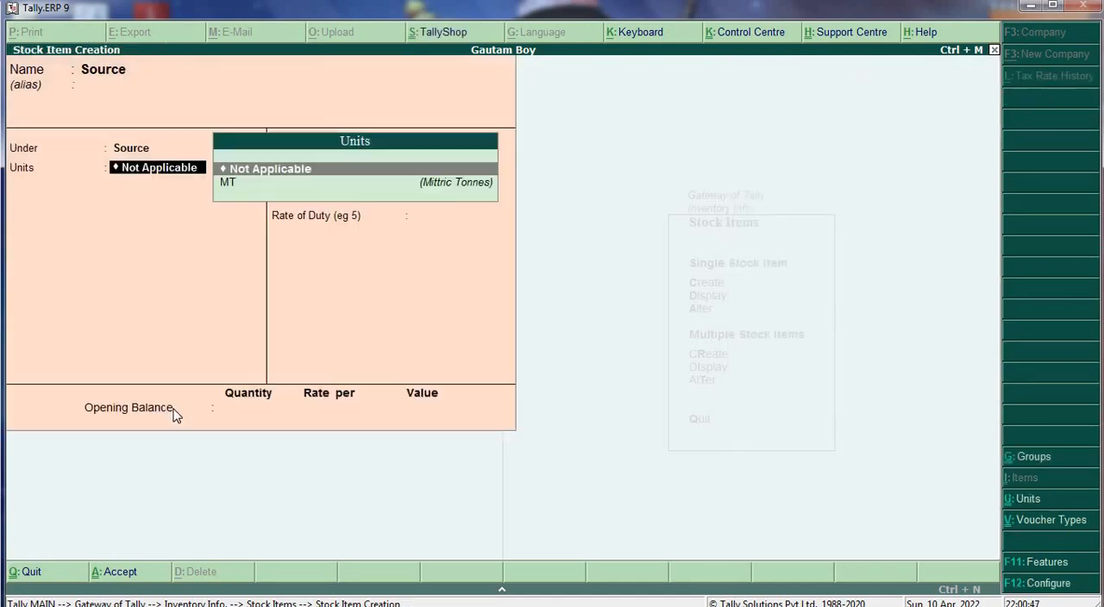
key("Down")
key("Return")
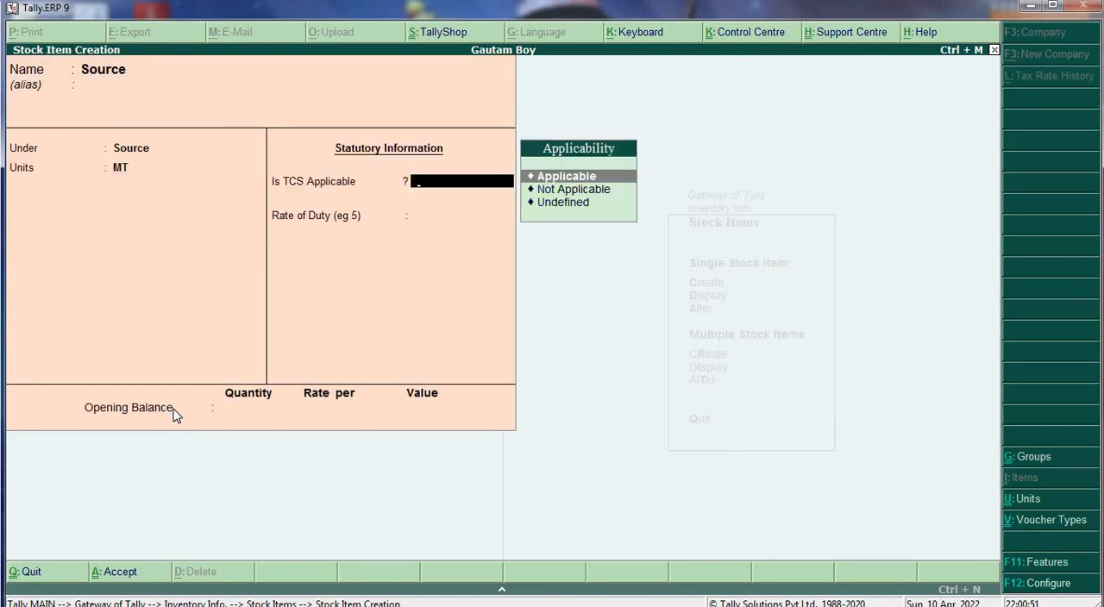
key("Return")
- Enter an opening balance quantity of 400 MT without rate or value, and save the stock item
key("Return")
key("Return")
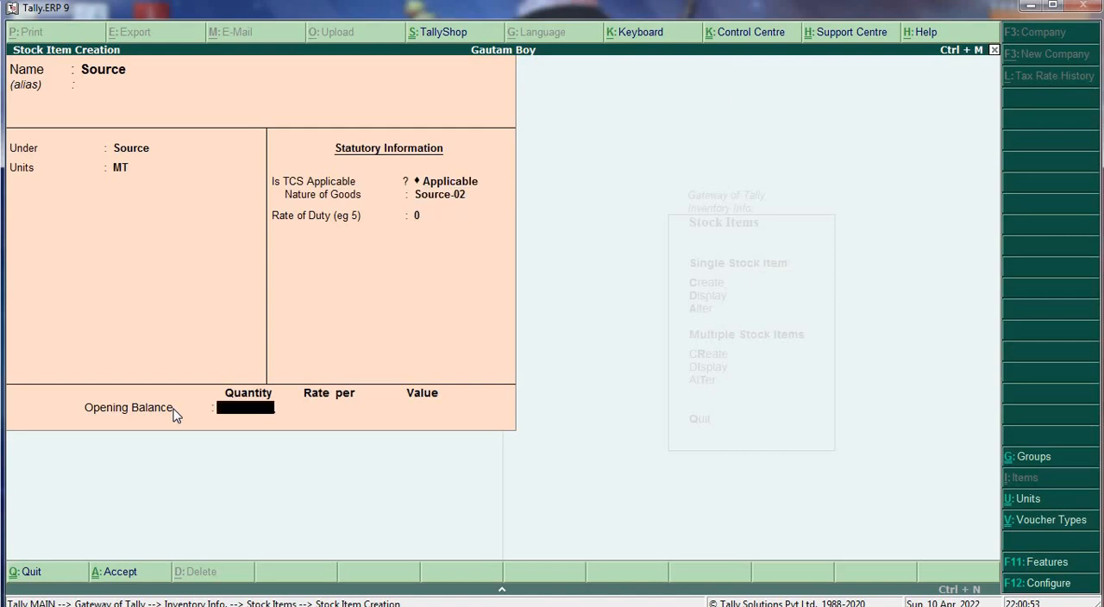
type("400")
key("Return")
key("Return")
key("Return")
key("Return")
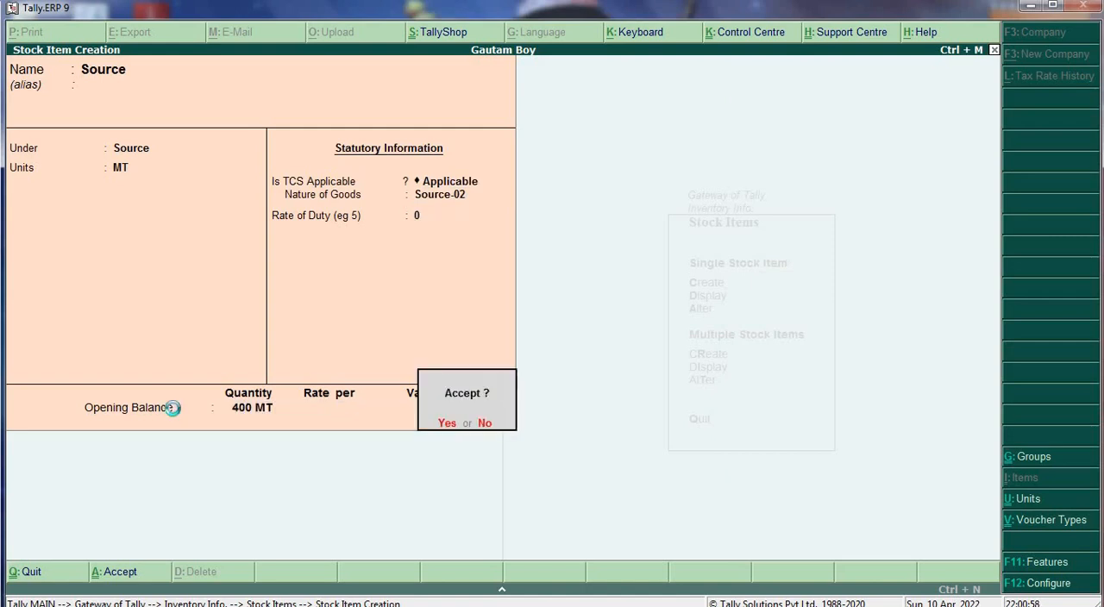
key("Return")
- Leave stock item creation and open the creation form for a single ledger in the accounts masters
key("Escape")
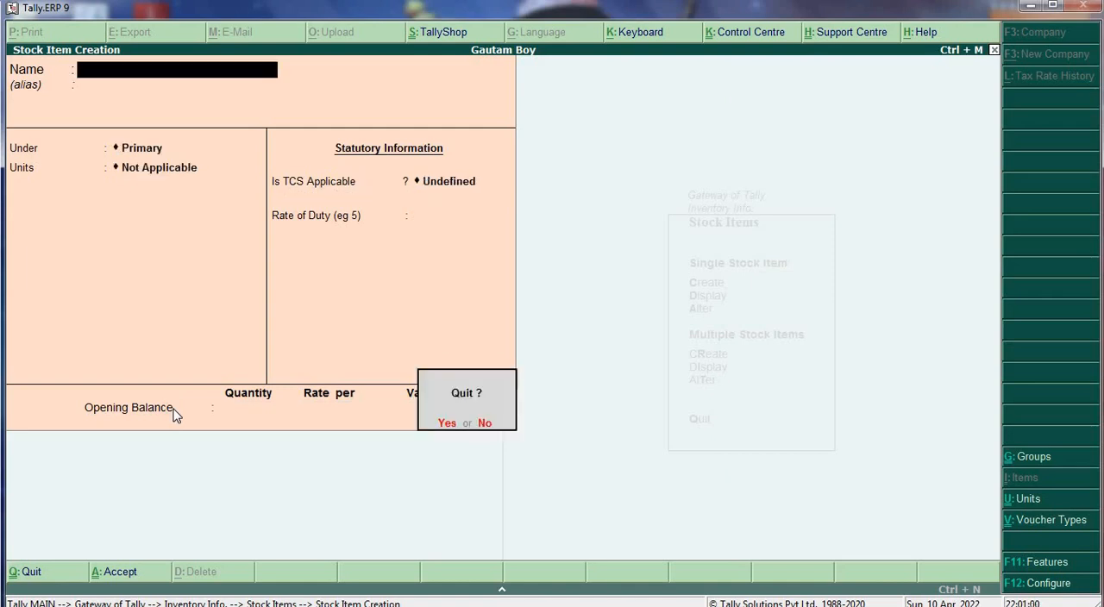
key("Return")
key("Escape")
key("Escape")
key("Up")
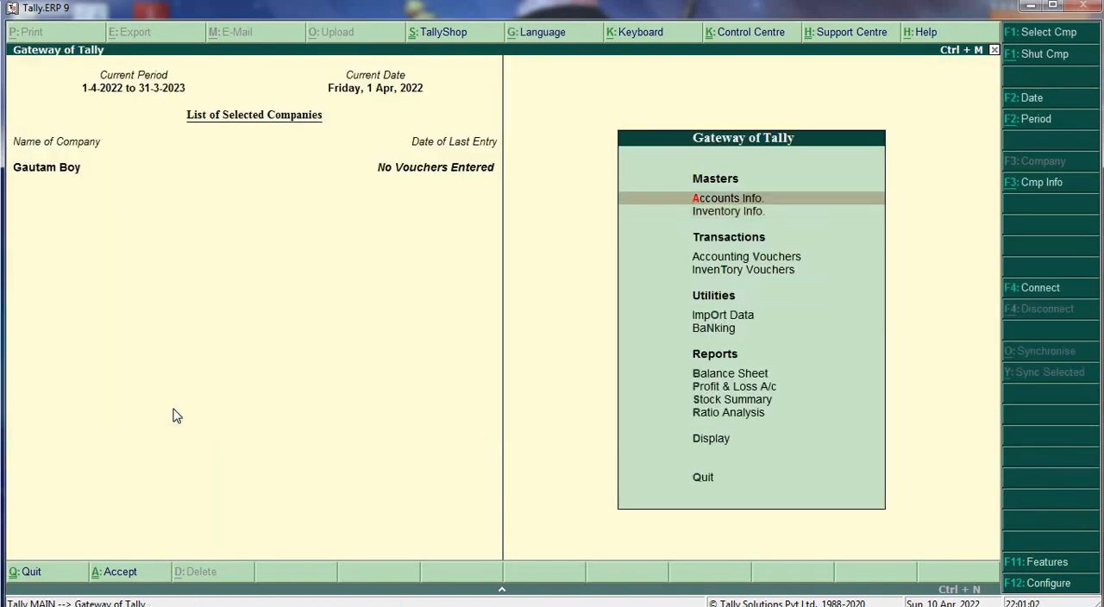
key("Return")
key("Down")
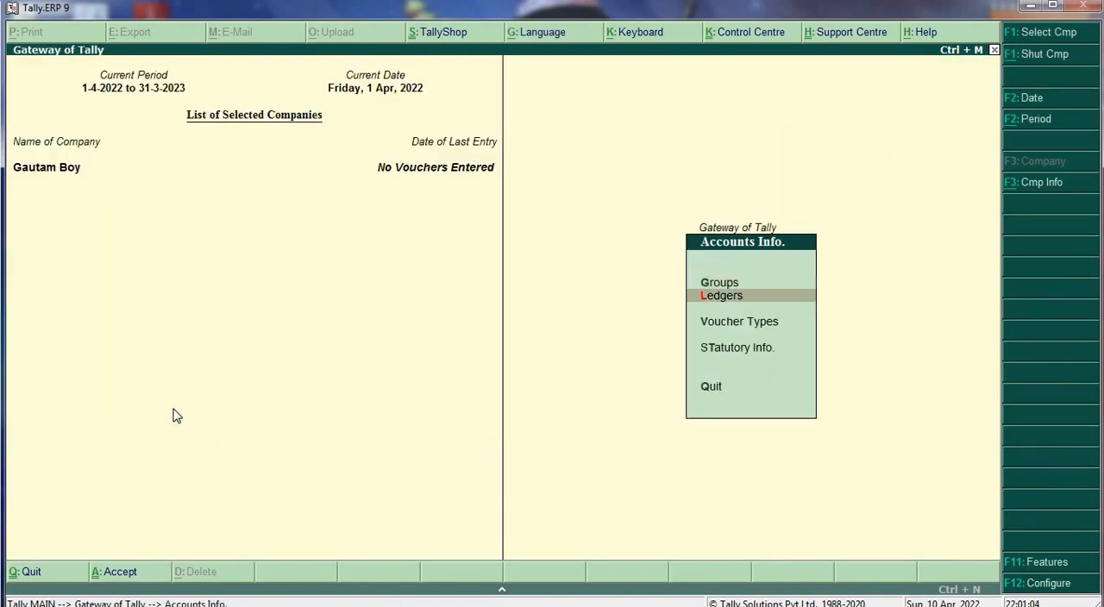
key("Return")
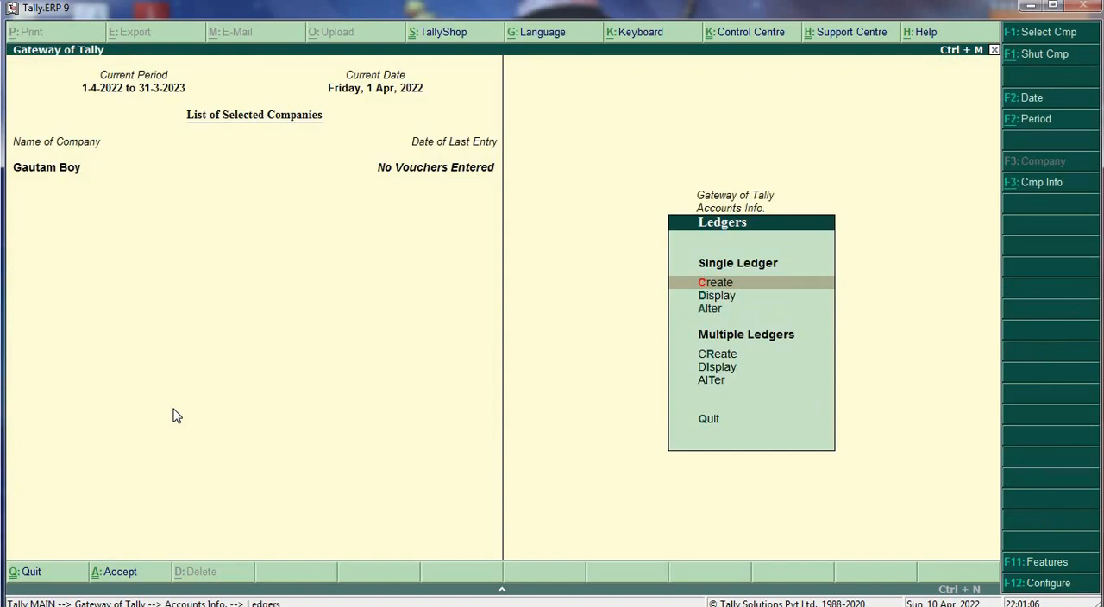
key("Return")
- Name the ledger Hdfc Bank and place it under the Bank Accounts group
type("H")
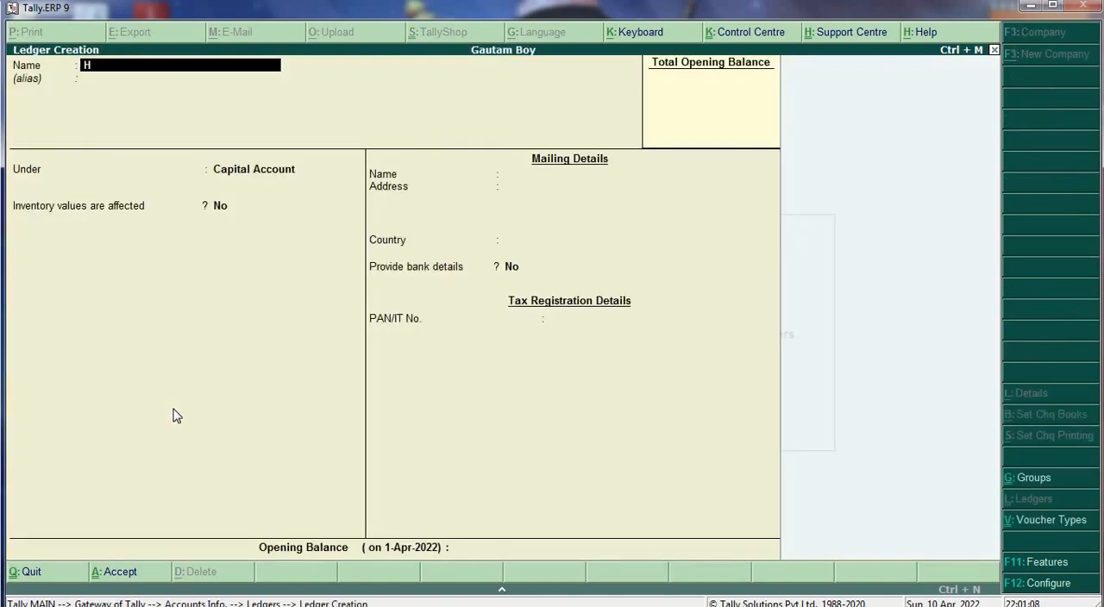
type("dfc Bank")
key("Return")
key("Return")
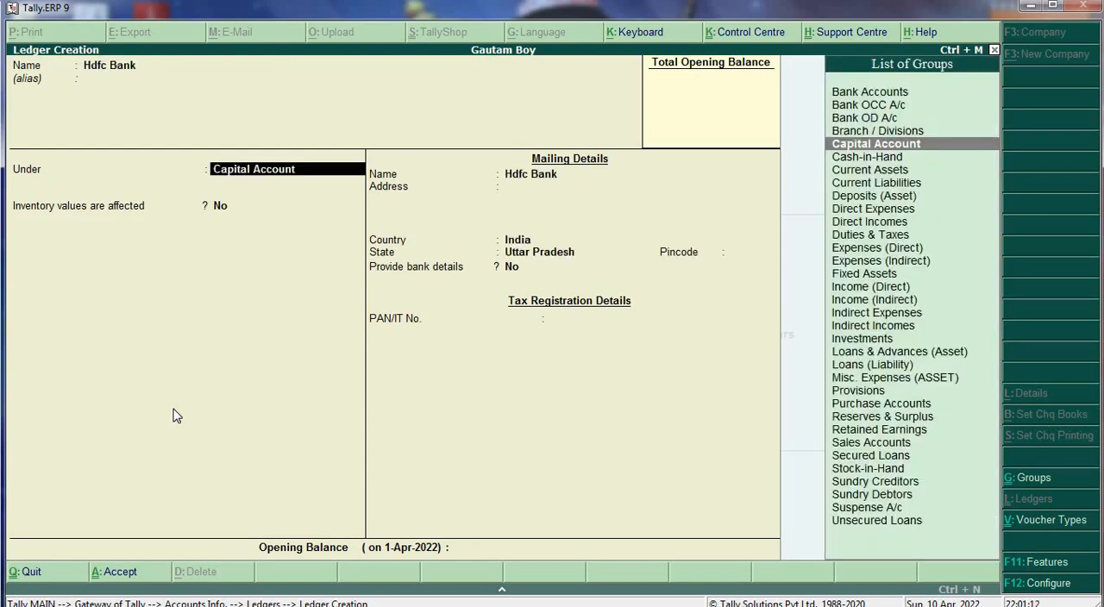
type("b")
key("Up")
key("Up")
key("Up")
key("Return")
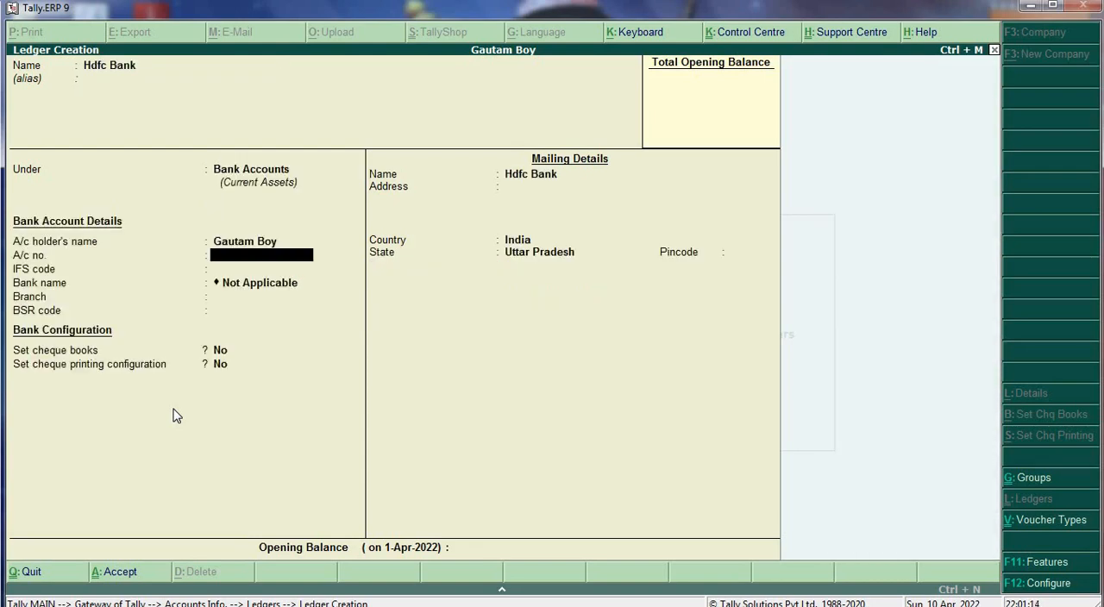
- Keep the default bank, mailing and opening balance details, and save the bank ledger
key("Return")
key("Return")
key("Return")
key("Return")
key("Return")
key("Return")
key("Return")
key("Return")
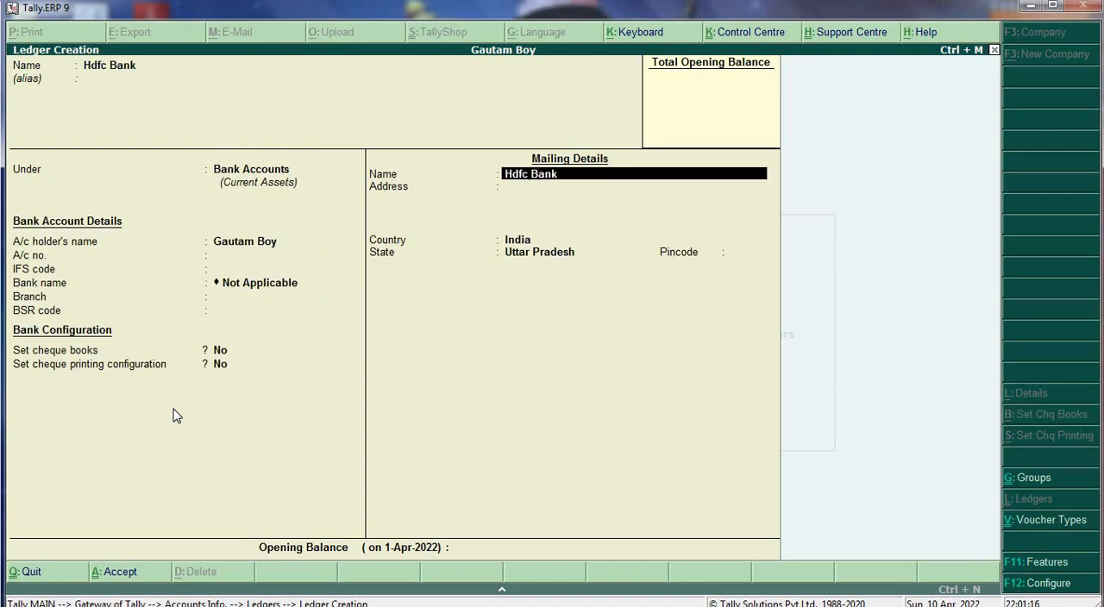
key("Return")
key("Return")
key("Return")
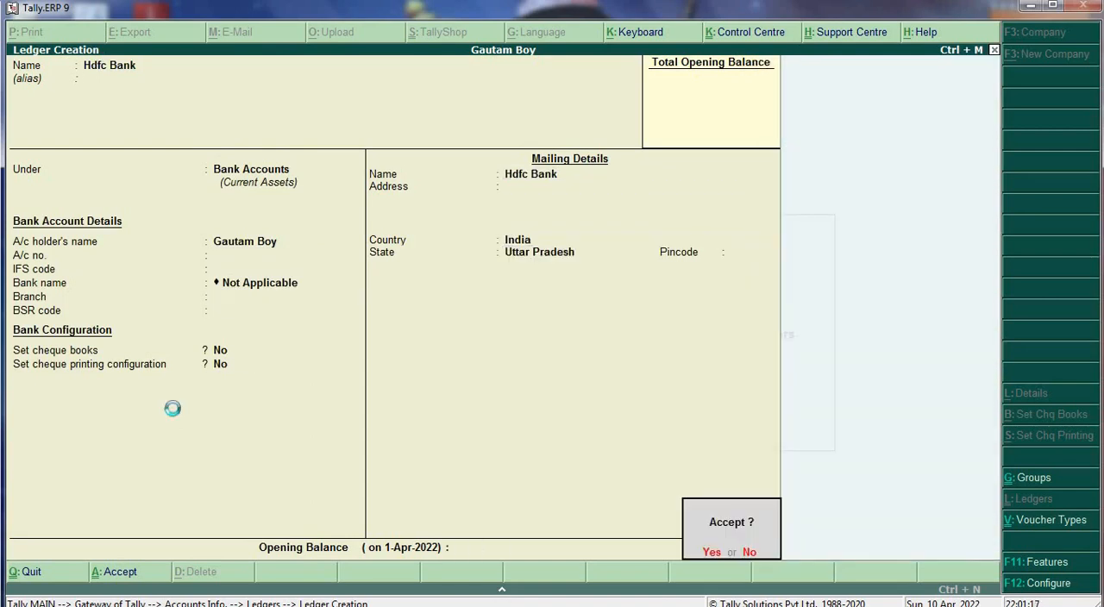
key("Return")
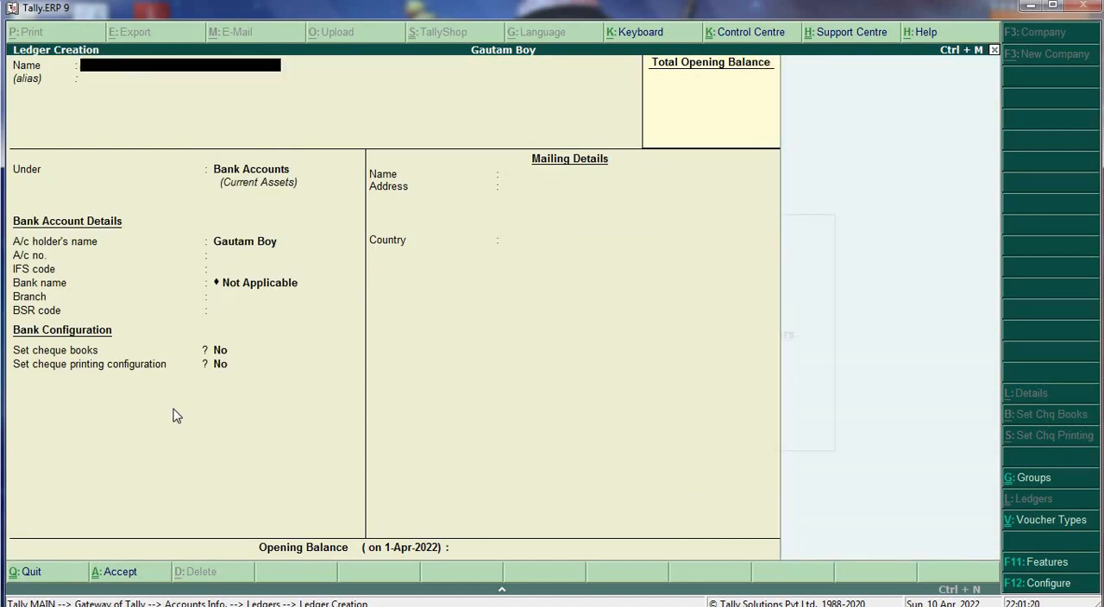
- Start a party ledger named Ambar Treders under the Sundry Debtors group
type("Ambar treders")
key("Return")
key("Return")
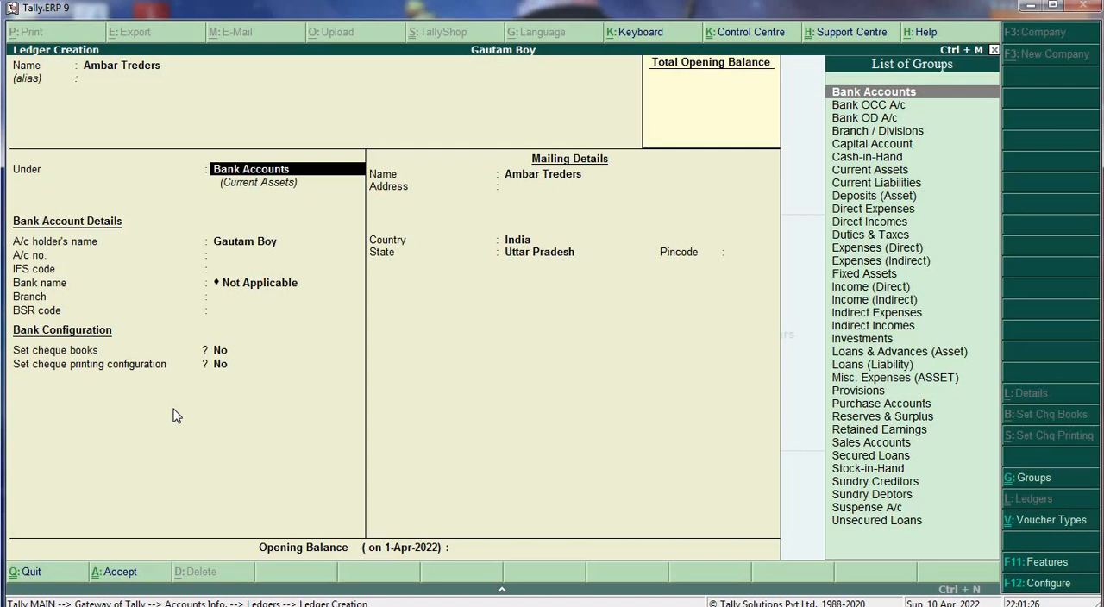
type("S")
key("Up")
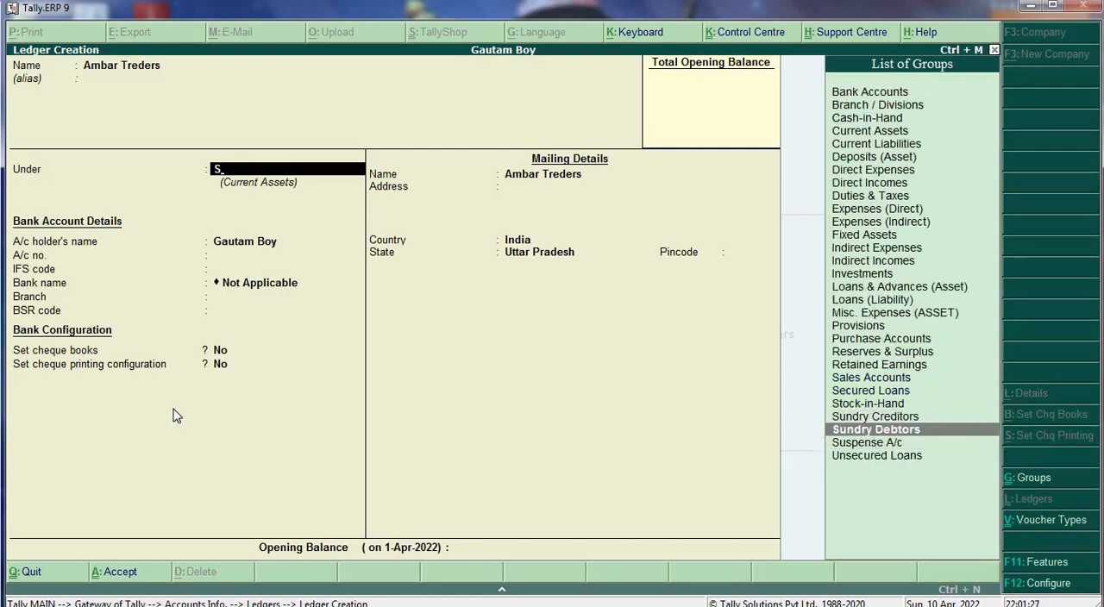
key("Return")
- Keep bill-by-bill balances at Yes, make TCS applicable for the party, and set the buyer/lessee type to Individual/HUF - Resident
key("Return")
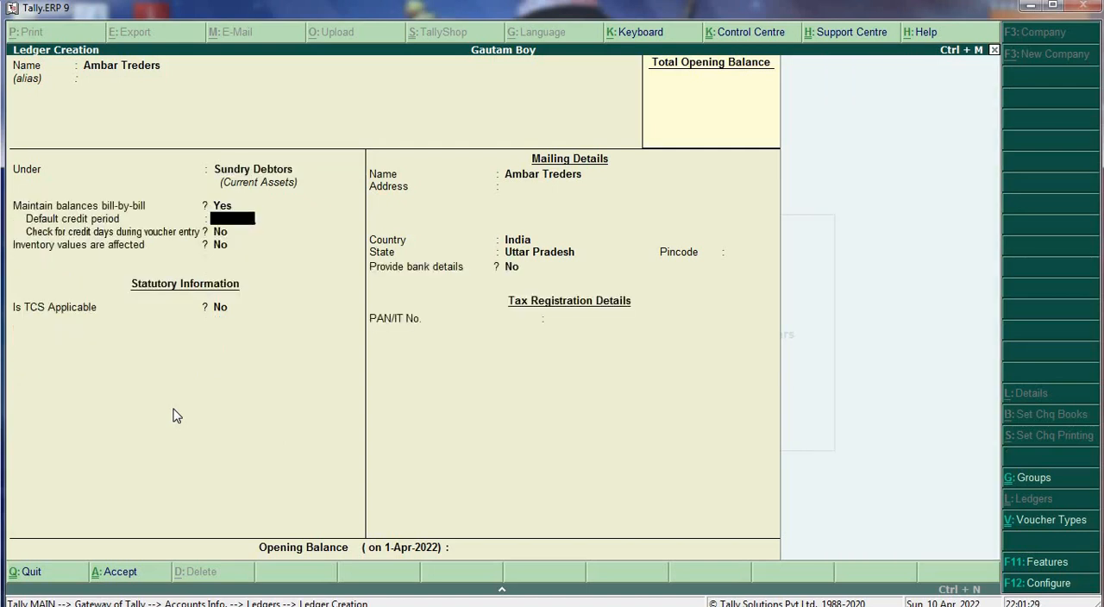
key("Return")
key("Return")
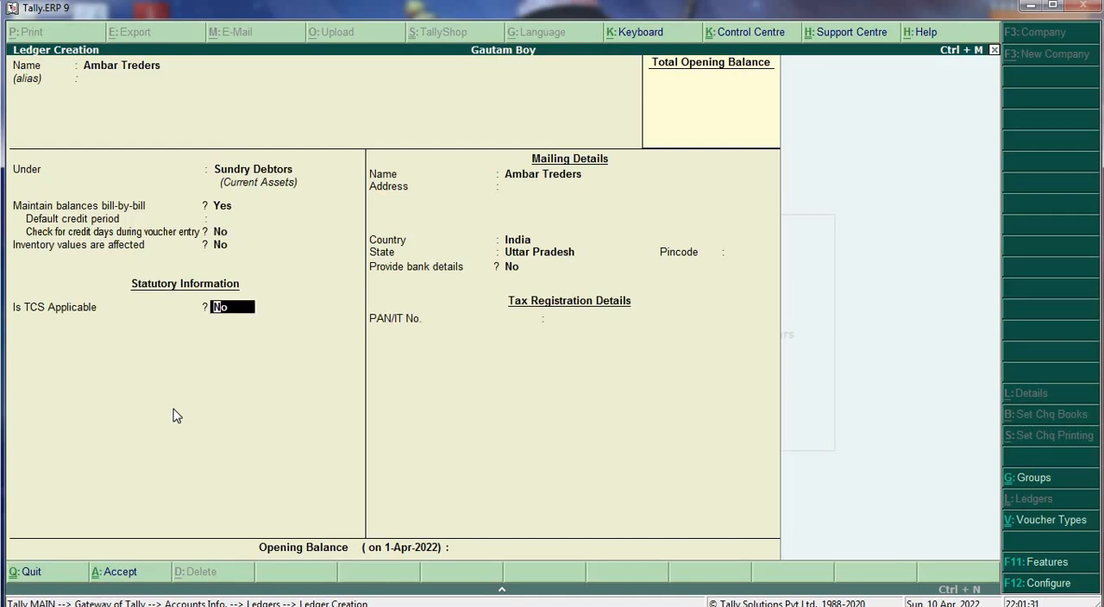
key("y")
key("Down")
key("Down")
key("Down")
key("Down")
key("Down")
key("Down")
key("Down")
key("Down")
key("Down")
key("Down")
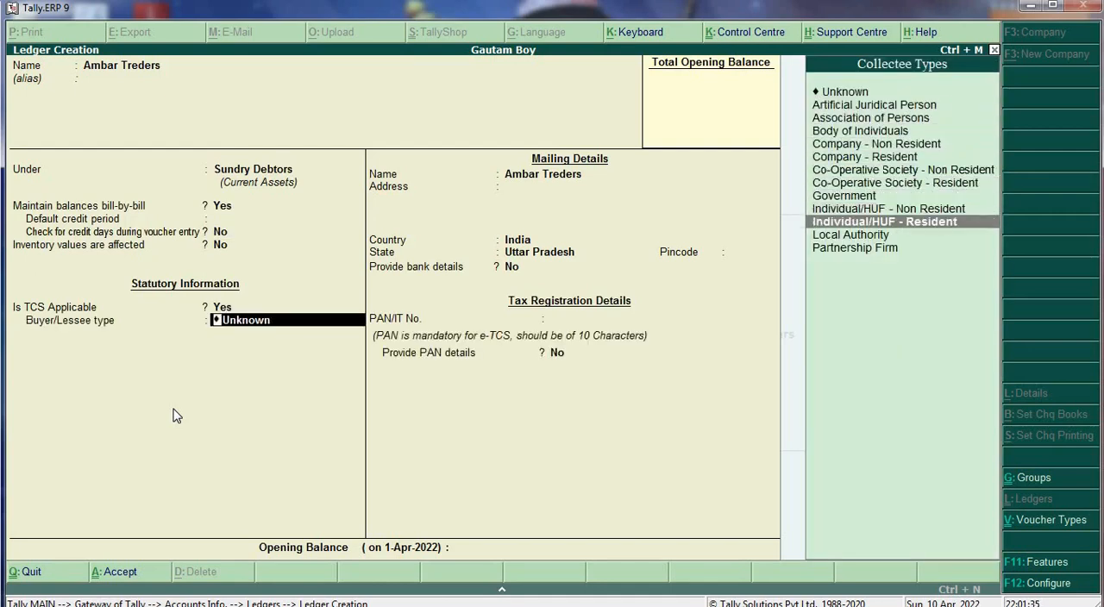
key("Return")
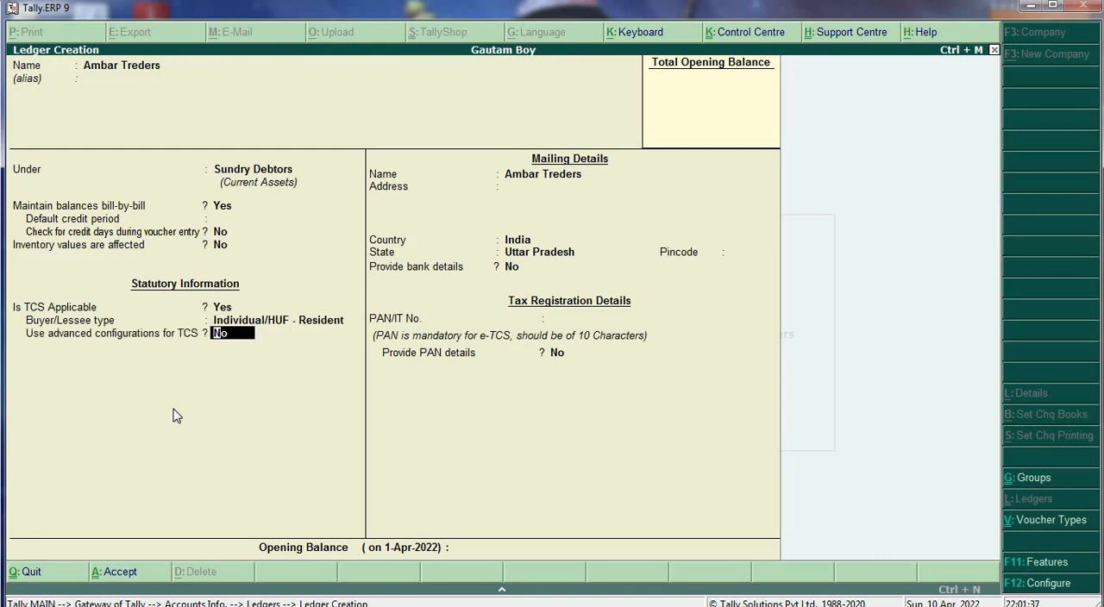
- Keep advanced TCS configurations at No and the remaining mailing, tax and opening balance defaults, and save the party ledger
key("Return")
key("Return")
key("Return")
key("Return")
key("Return")
key("Return")
key("Return")
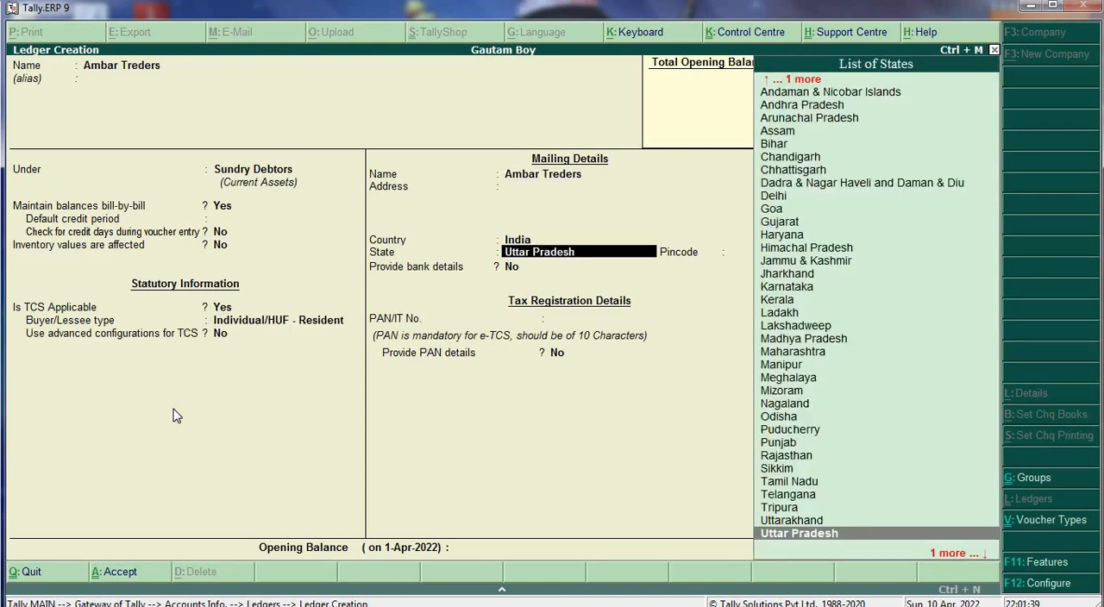
key("Return")
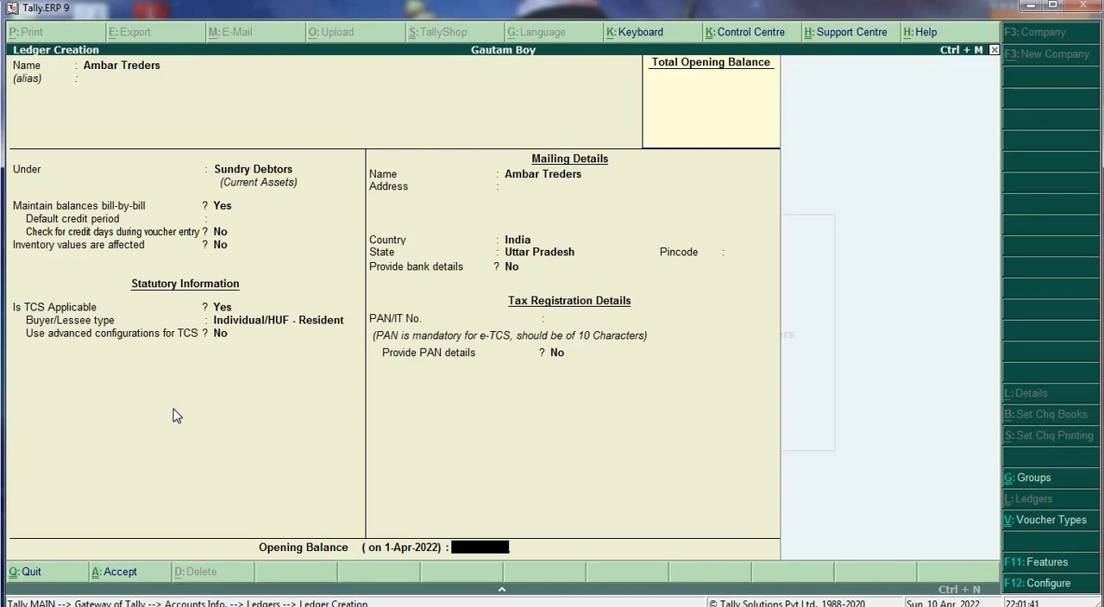
key("Return")
- Start a ledger named Tcs of Source under the Duties & Taxes group
key("Return")
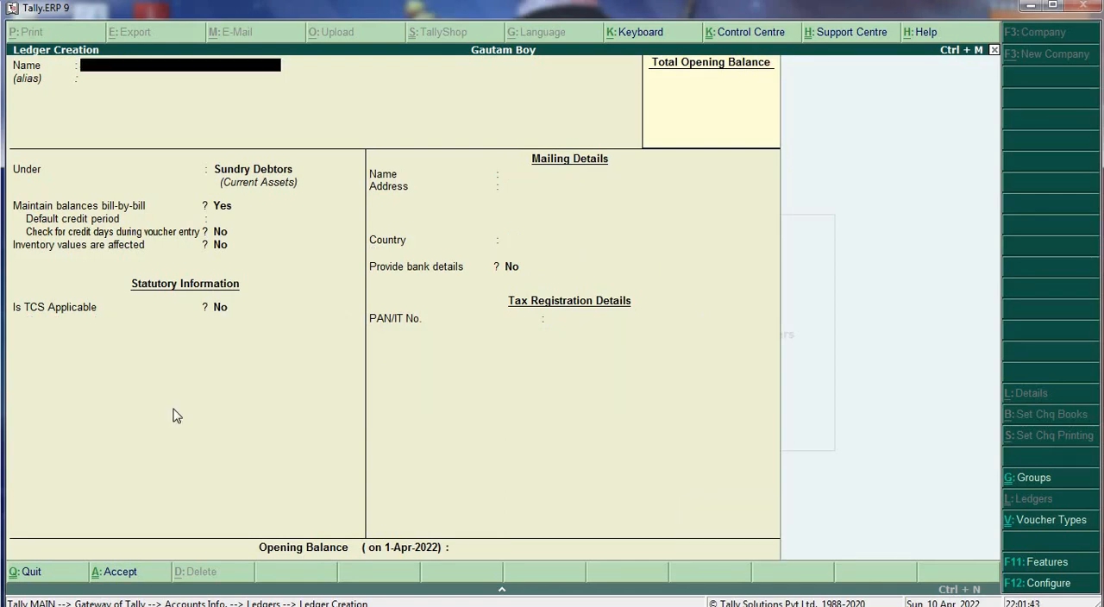
type("Tcs of Source")
key("Return")
key("Return")
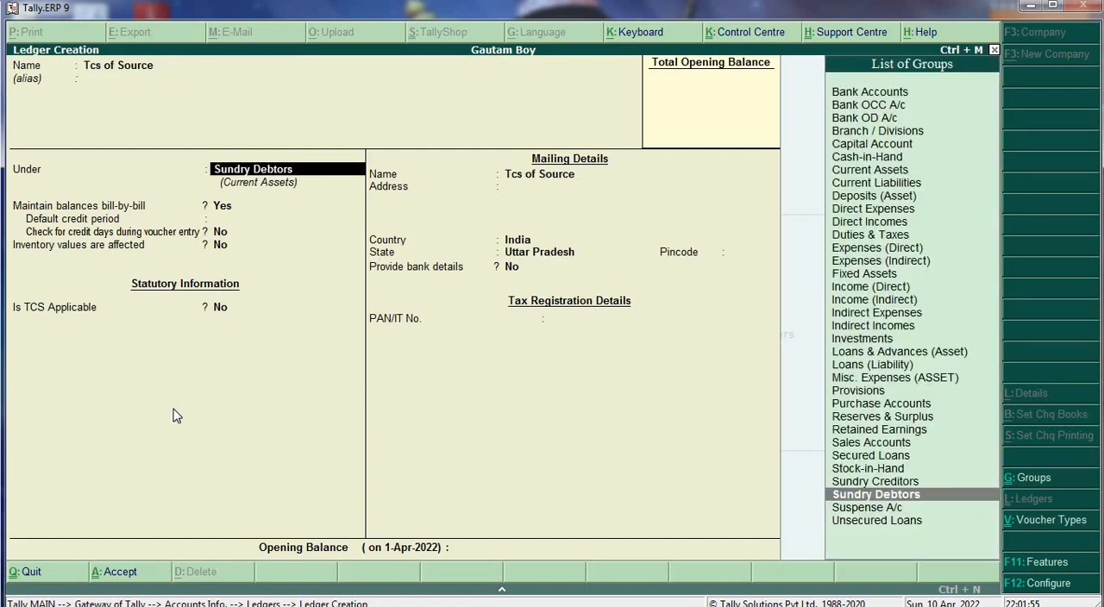
type("D")
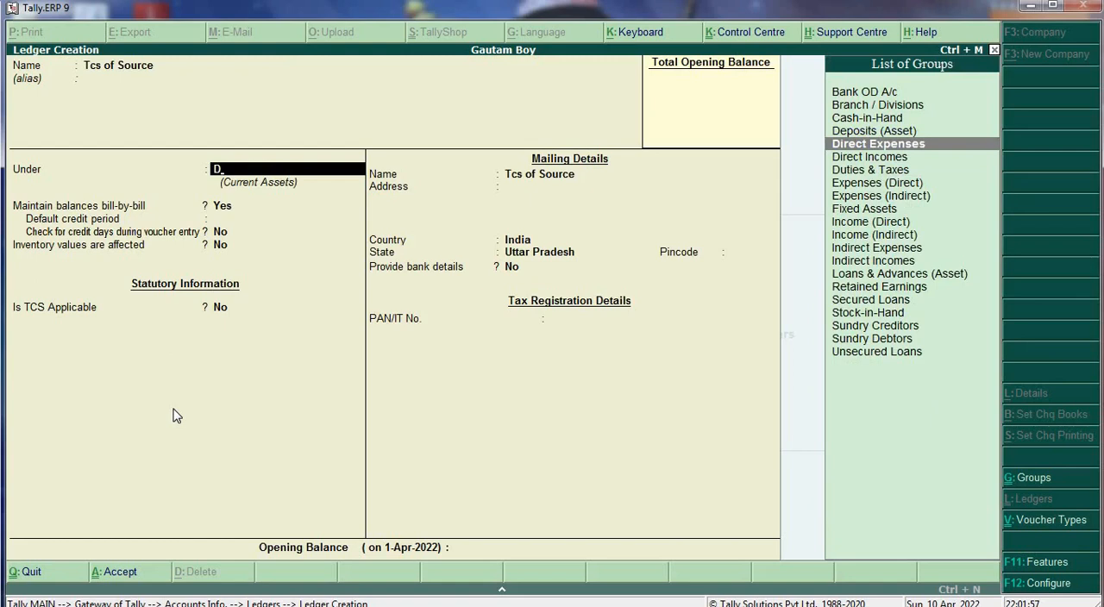
key("Down")
key("Down")
key("Return")
- Set the ledger's duty type to TCS and nature of goods to Source-02, keep inventory values affected at No, and save it
key("Down")
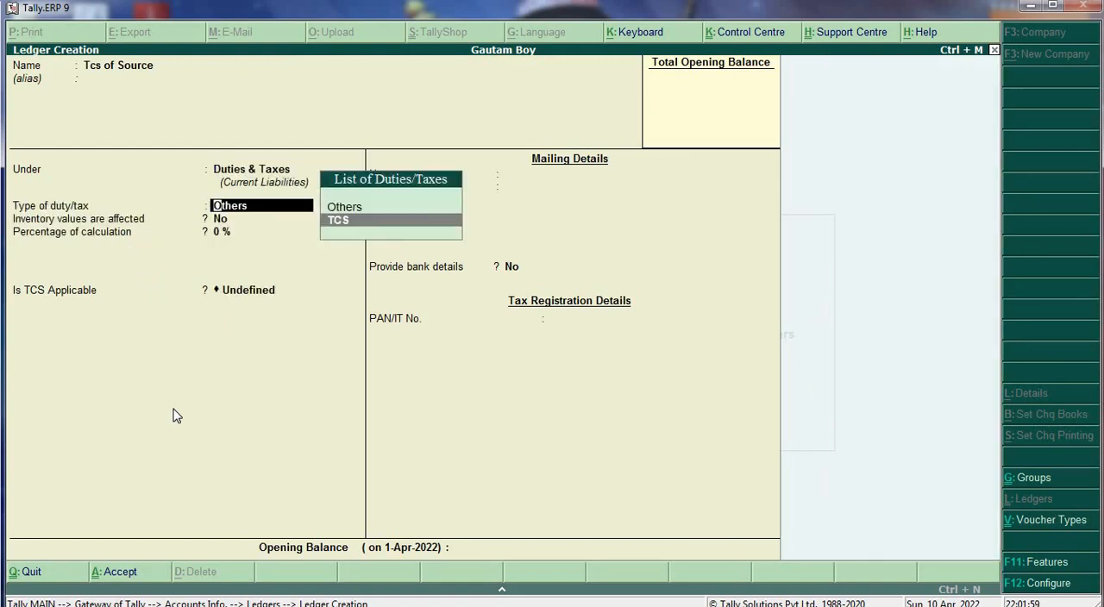
key("Return")
key("Down")
key("Down")
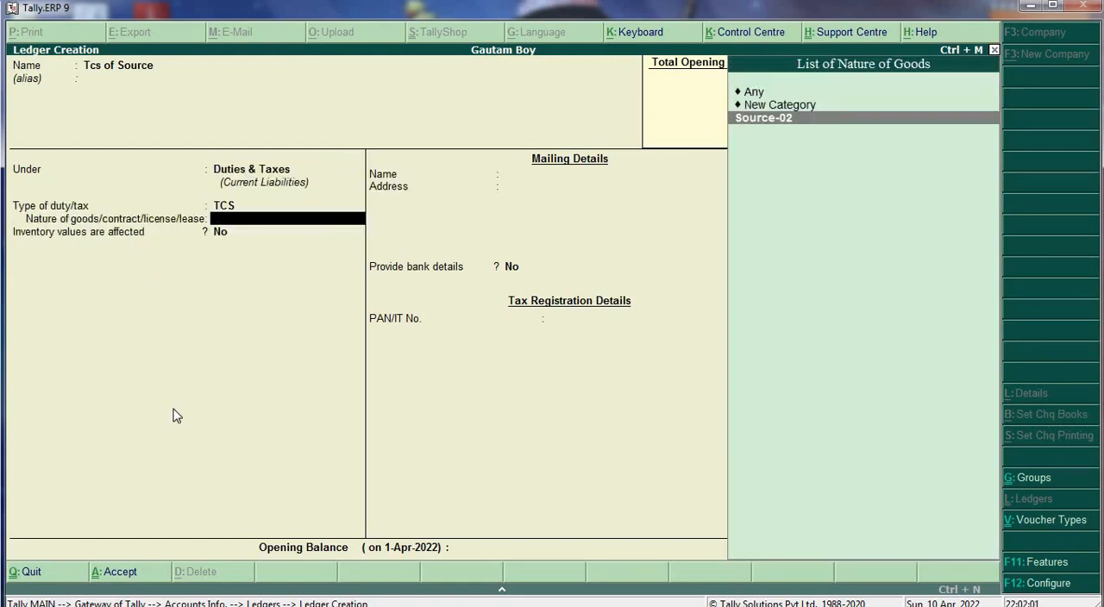
key("Return")
key("Return")
key("Return")
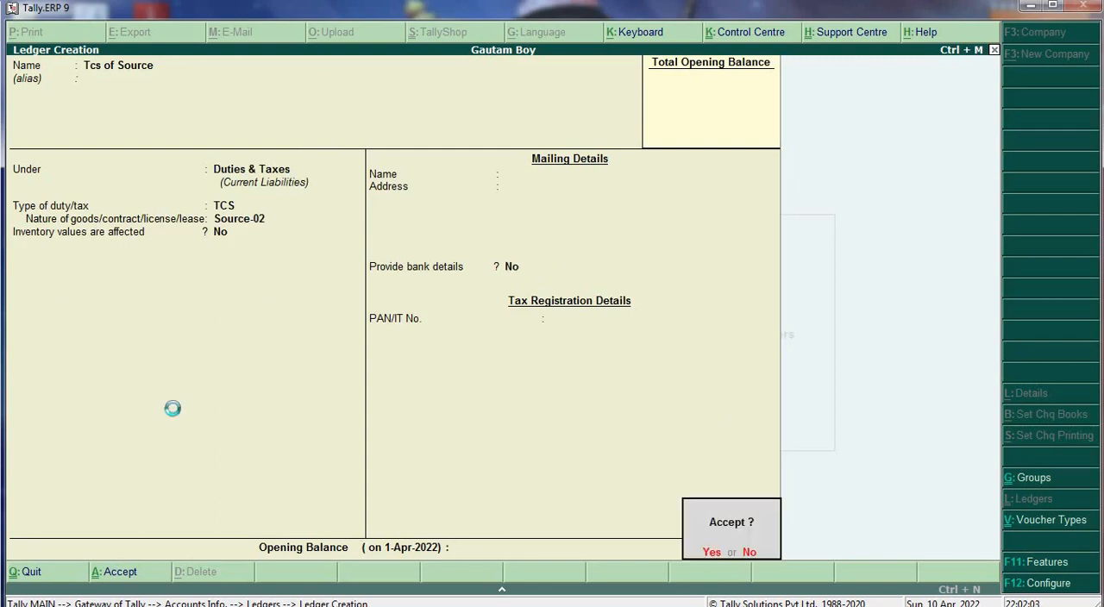
key("Return")
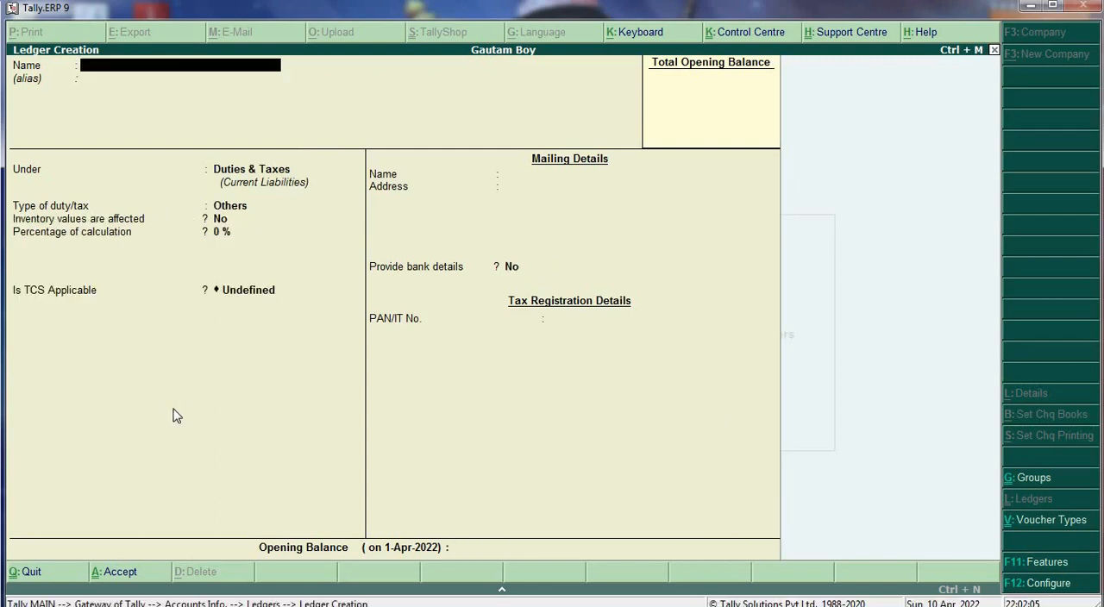
- Start a ledger named Sales Account under the Sales Accounts group
type("Sales accoun")
key("Return")
key("Return")
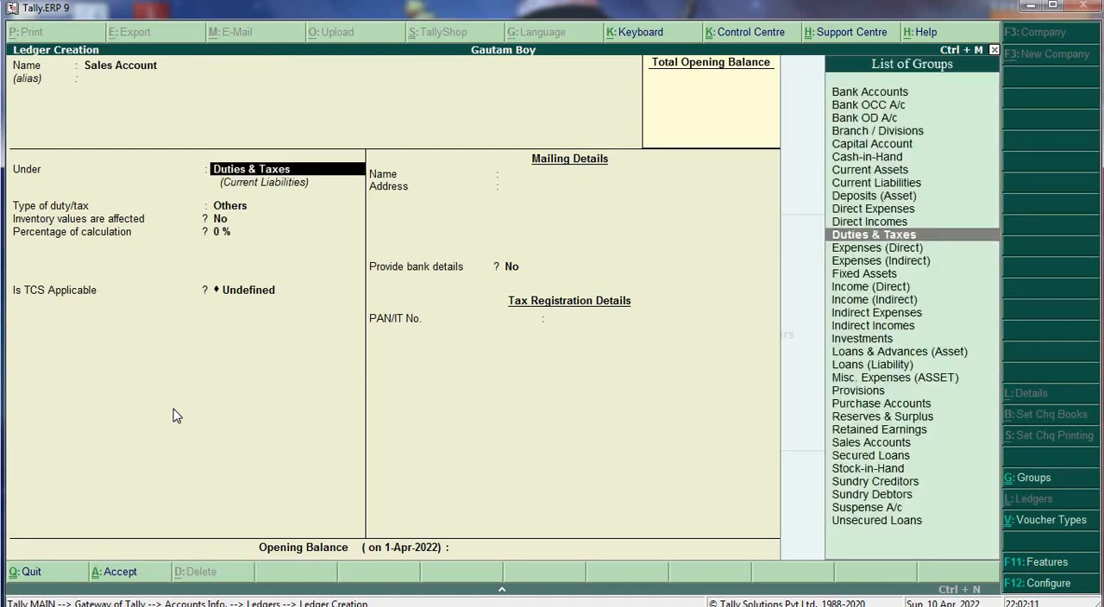
type("S")
key("Up")
key("Up")
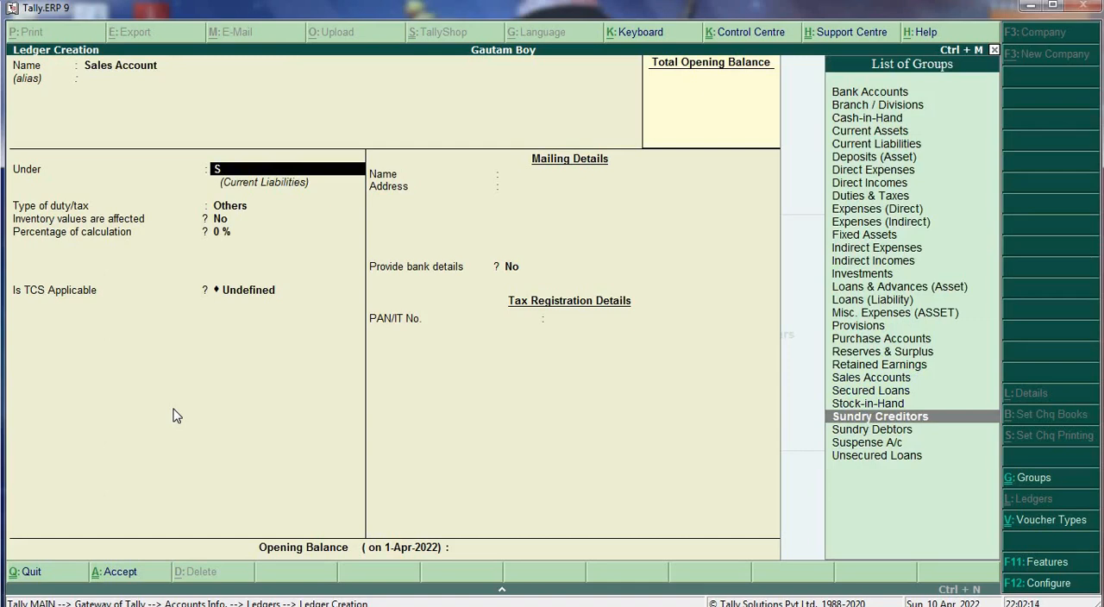
key("Up")
key("Up")
key("Up")
key("Return")
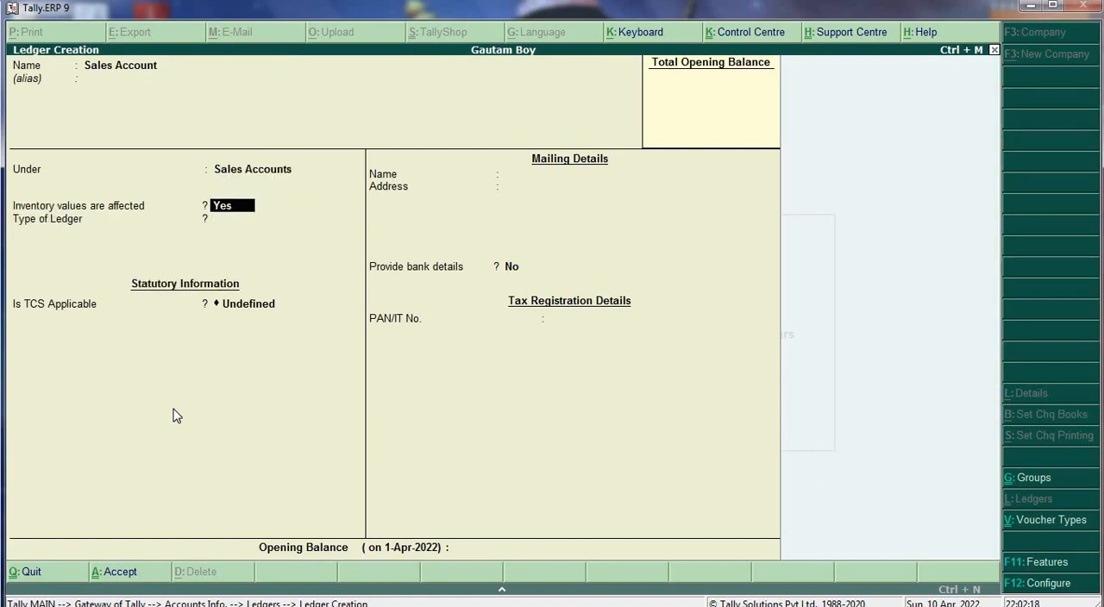
- Keep inventory values affected at Yes, make TCS applicable with nature of goods Source-02, and save the sales ledger
key("Return")
key("Return")
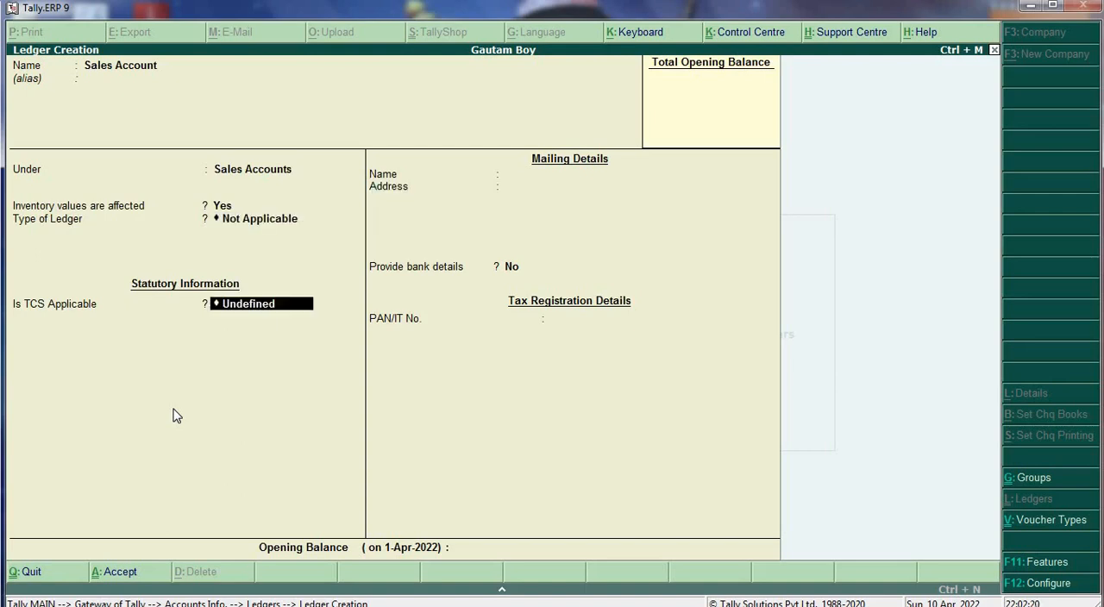
key("Down")
key("Return")
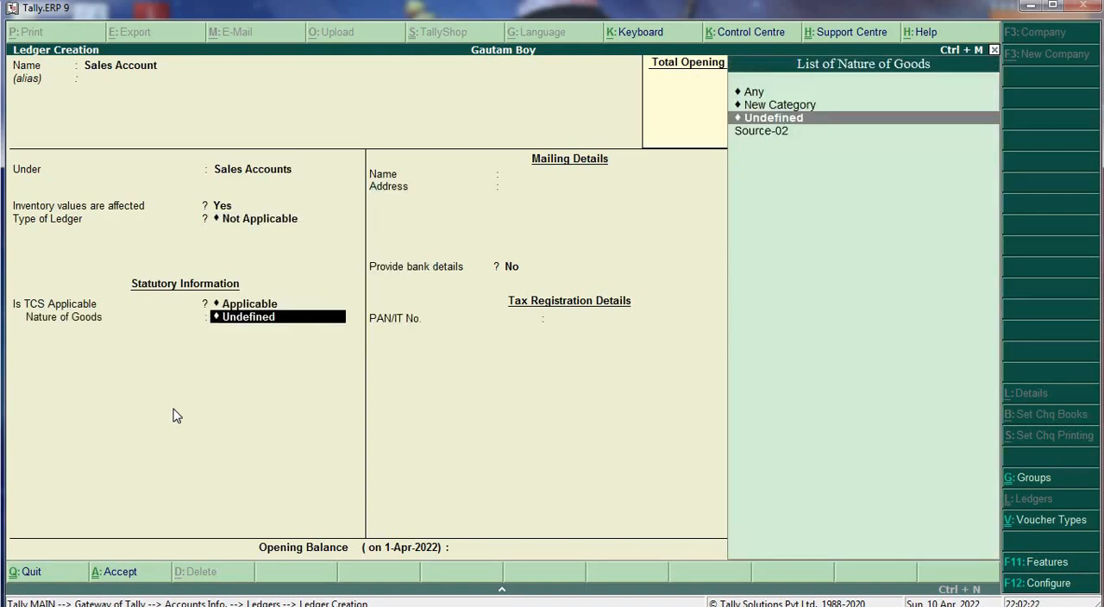
key("Down")
key("Return")
key("Return")
key("Return")
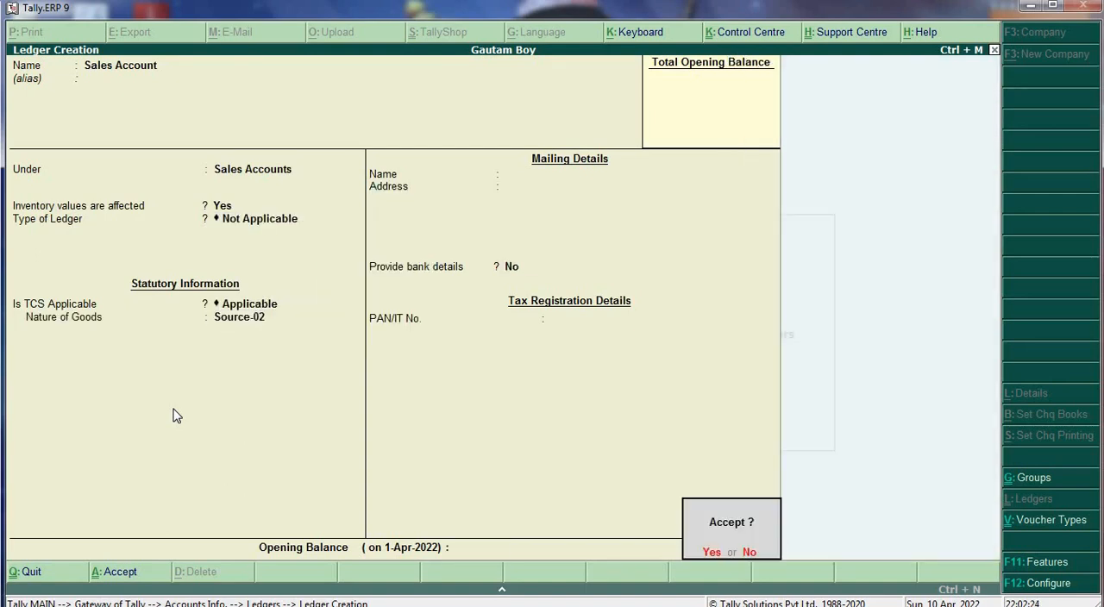
- Leave ledger creation and open a new sales voucher
key("Return")
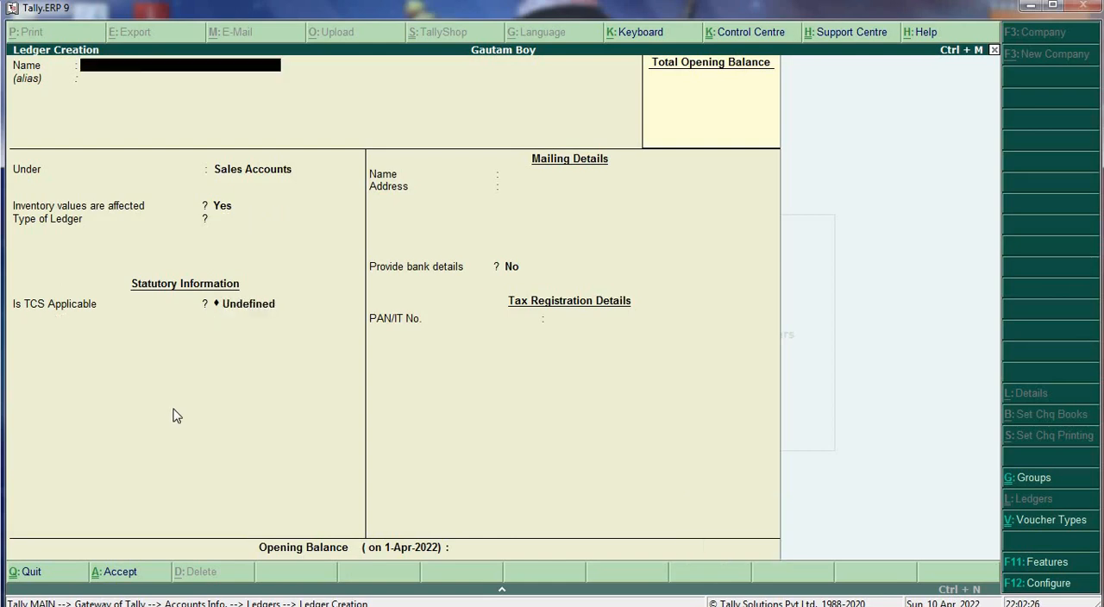
key("Escape")
key("Return")
key("Escape")
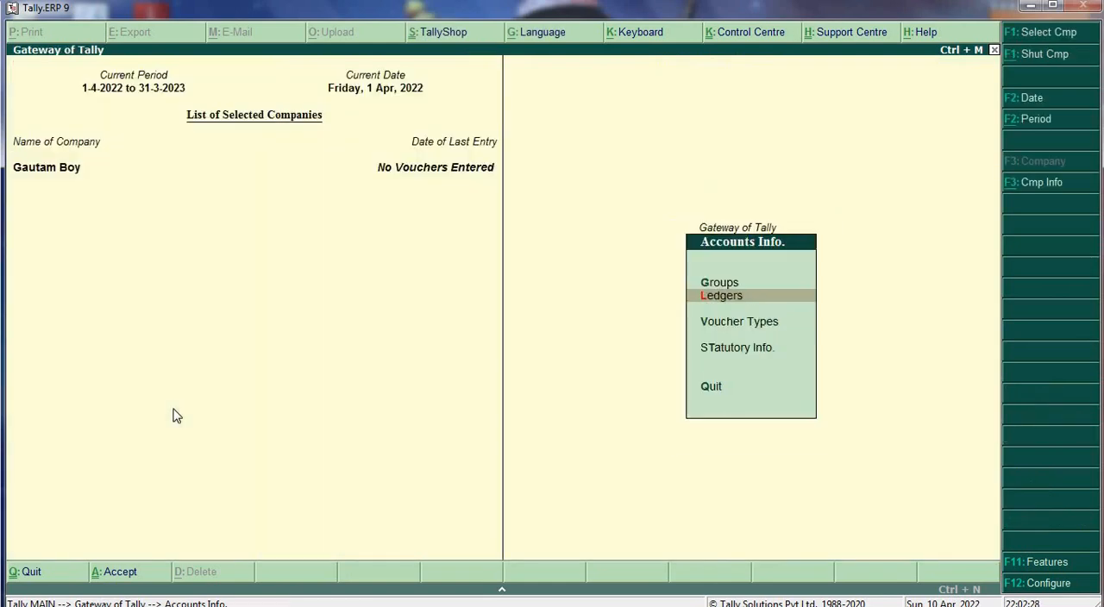
key("Escape")
key("Down")
key("Down")
key("Return")
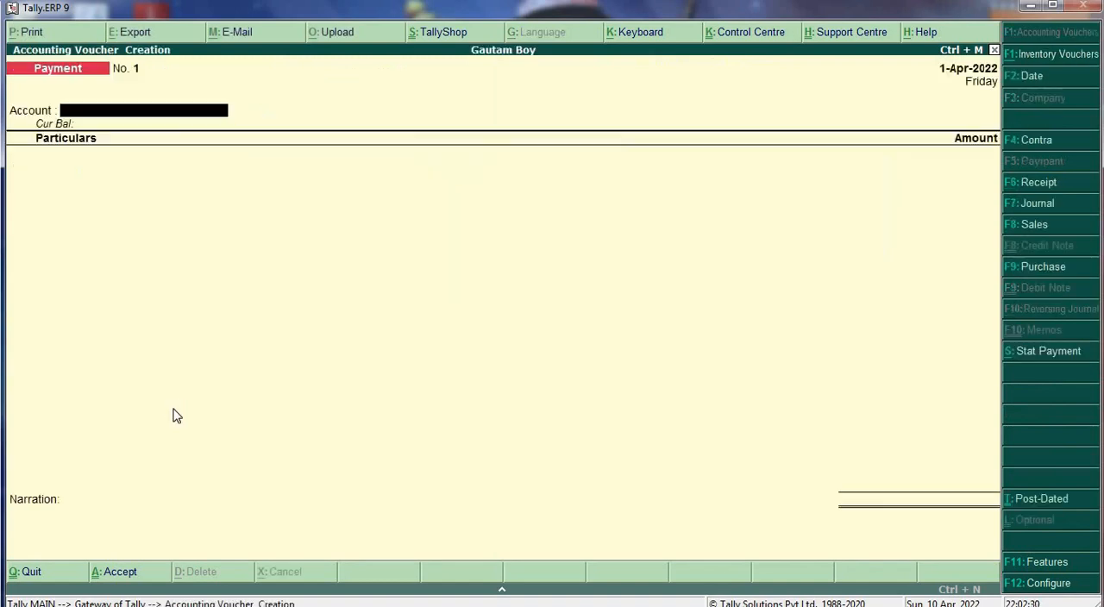
key("F8")
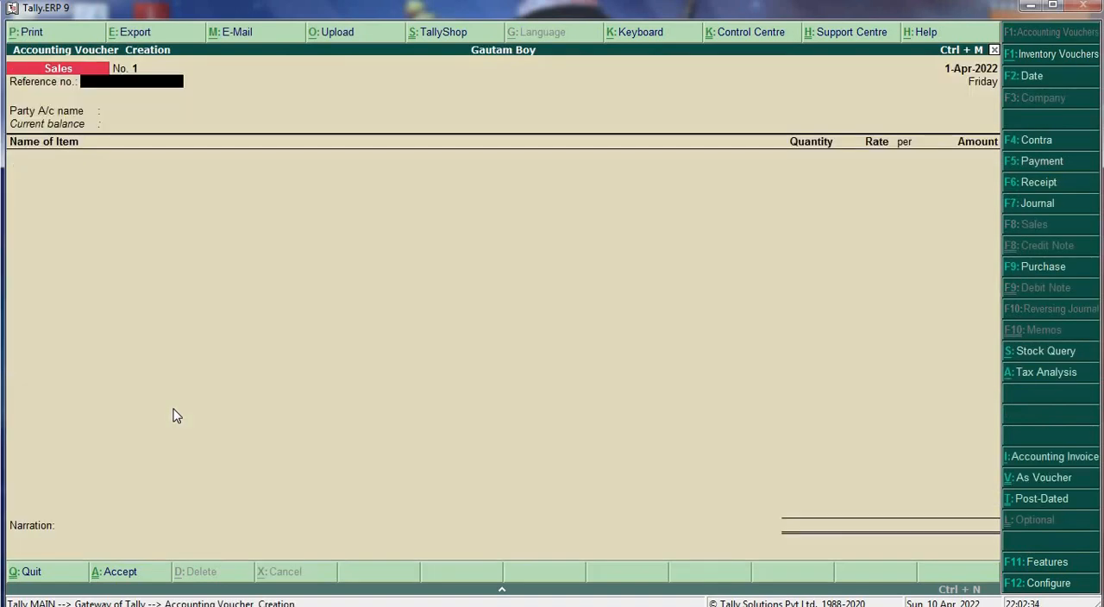
- Give the sales voucher reference number am-01 and party account Ambar Treders, accepting the default party details
type("am-01")
key("Return")
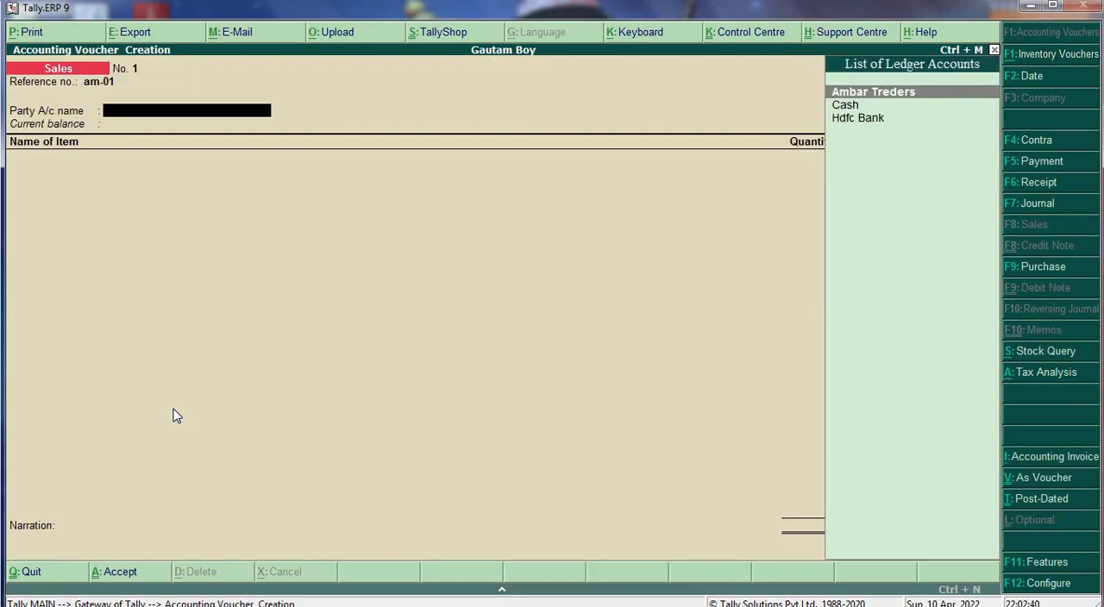
key("Return")
key("ctrl+a")
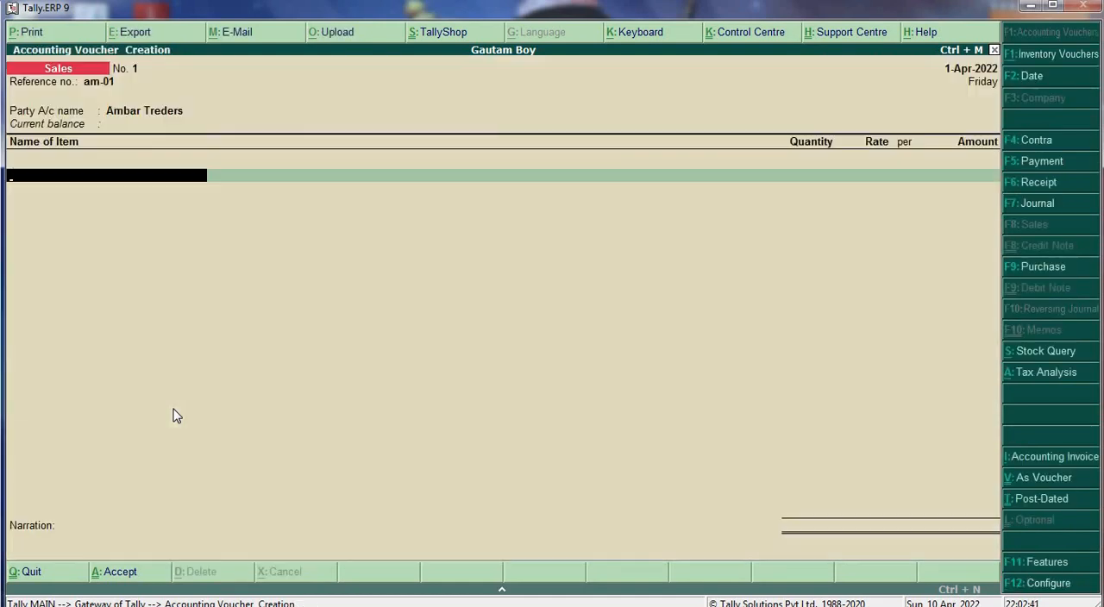
- Add the stock item Source with quantity 100 MT at rate 500 per MT, allocated in full to Sales Account
key("Down")
key("Return")
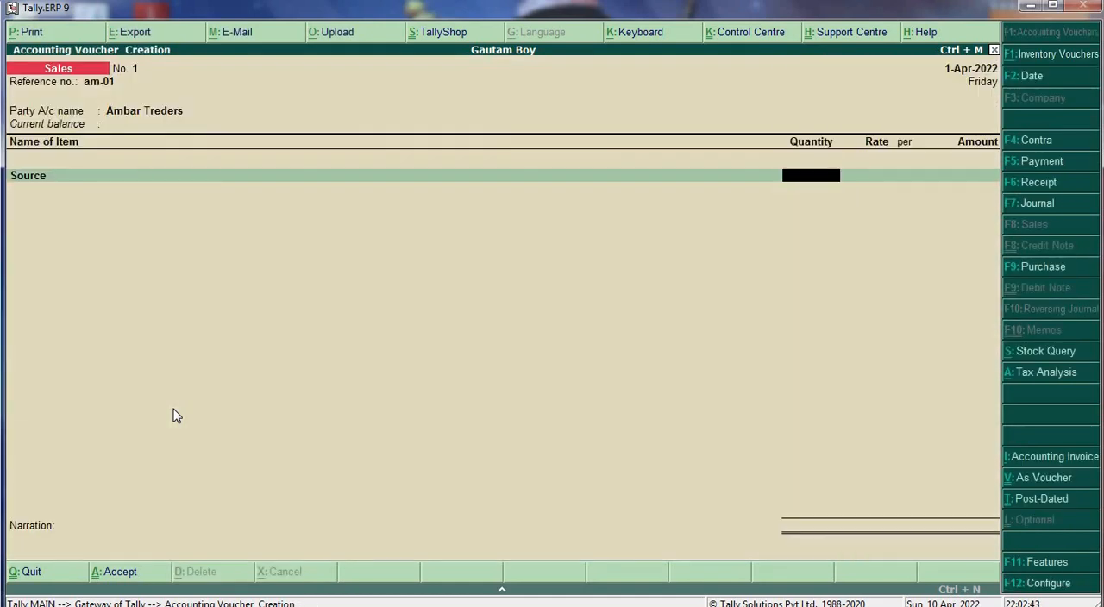
type("100")
key("Return")
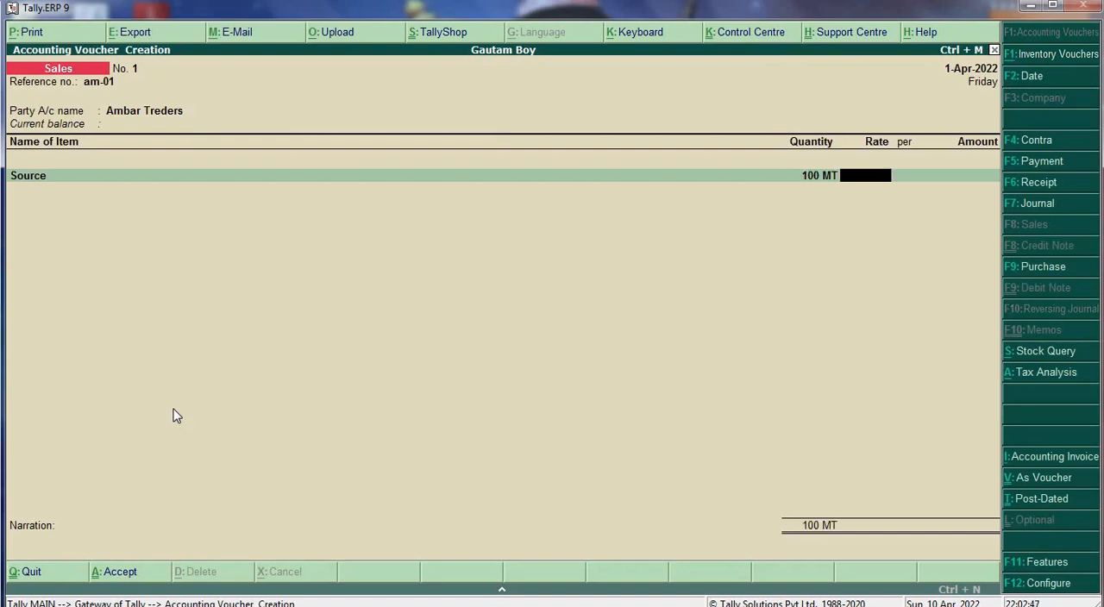
type("500")
key("Return")
key("Return")
key("Return")
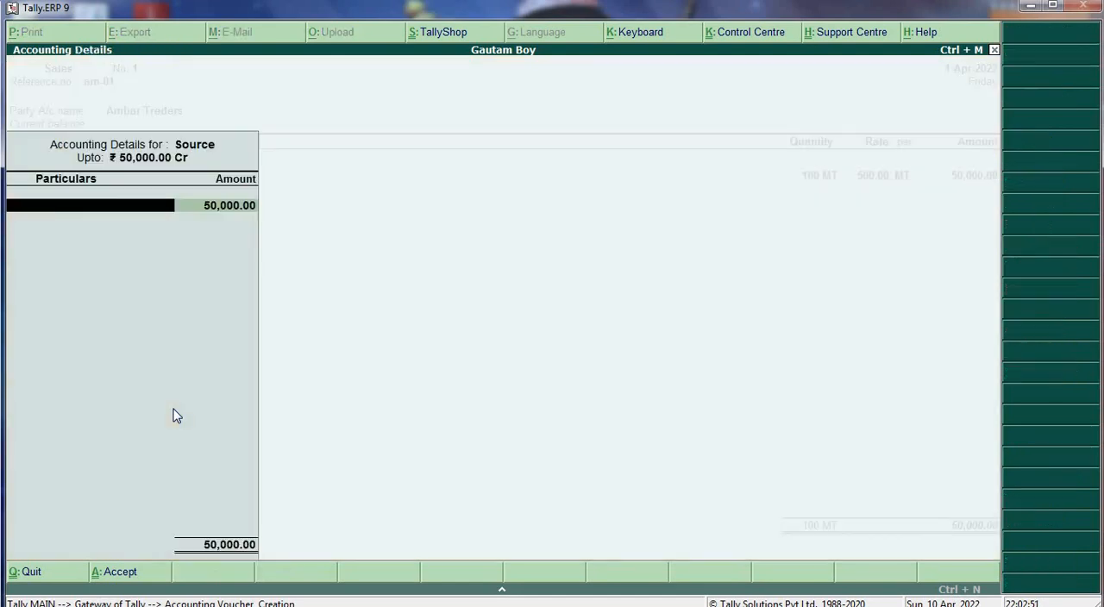
key("Return")
key("Return")
key("Return")
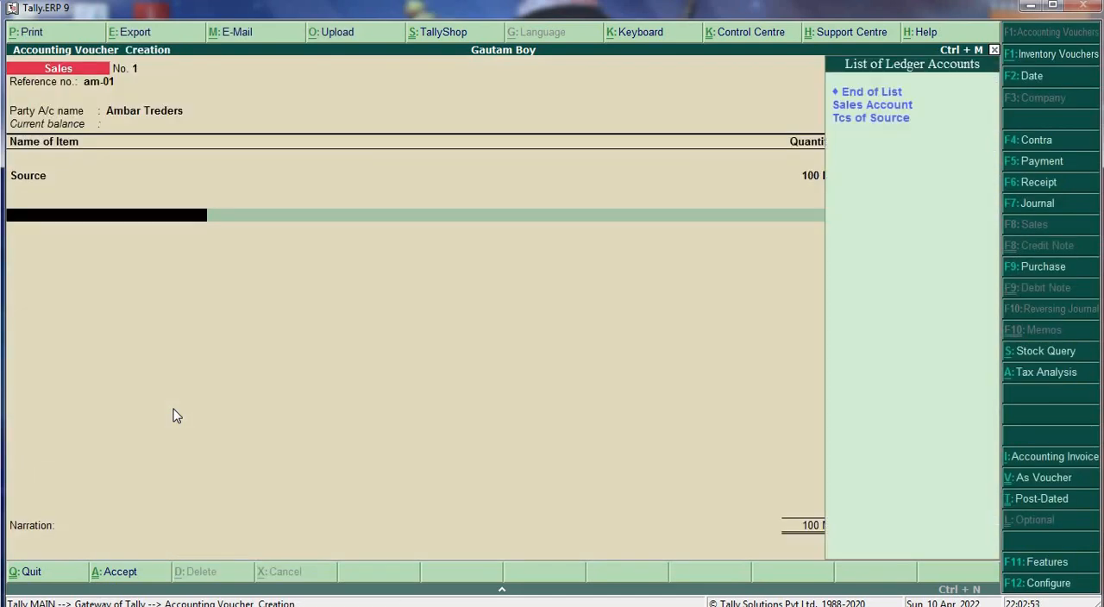
- Add the Tcs of Source ledger with its calculated tax to the sales voucher and end the ledger list
key("Down")
key("Down")
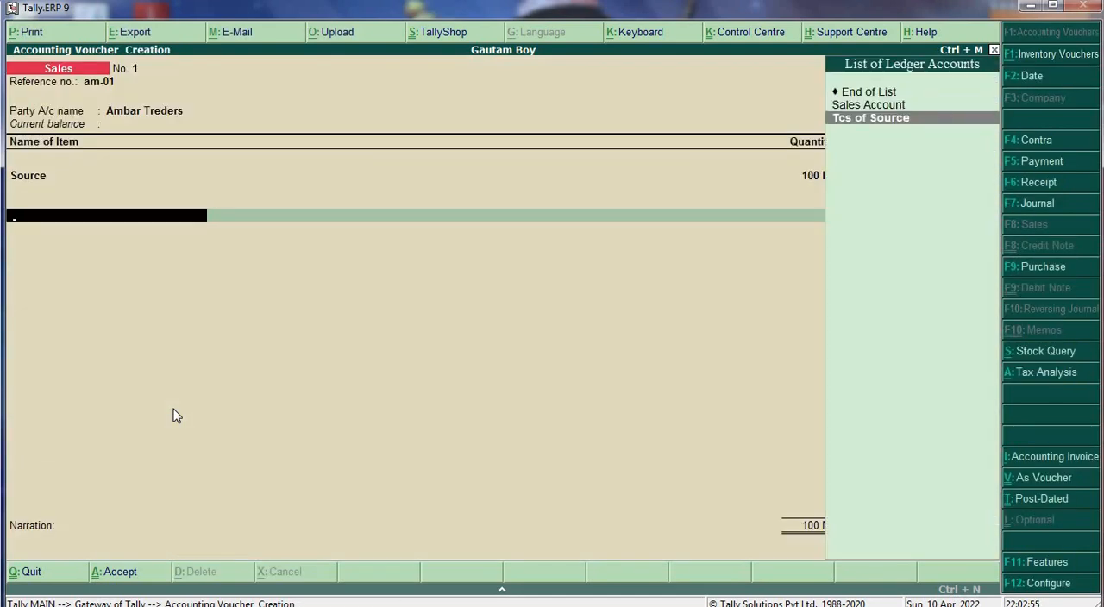
key("Return")
key("Return")
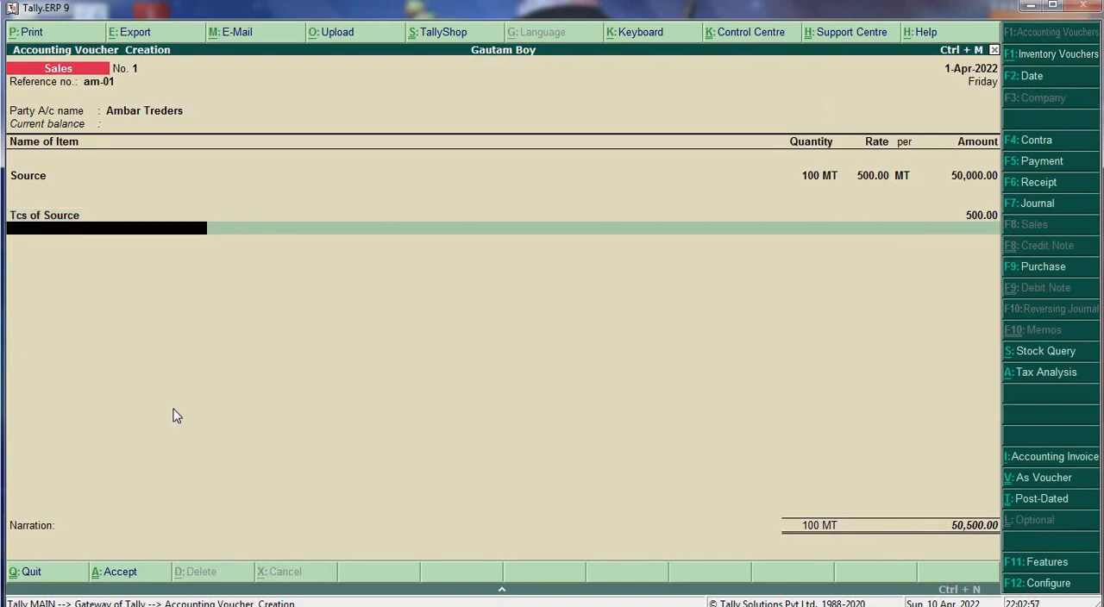
key("Return")
- Record the full bill as new reference Ex-01, leave the narration blank, and save the sales voucher
key("Return")
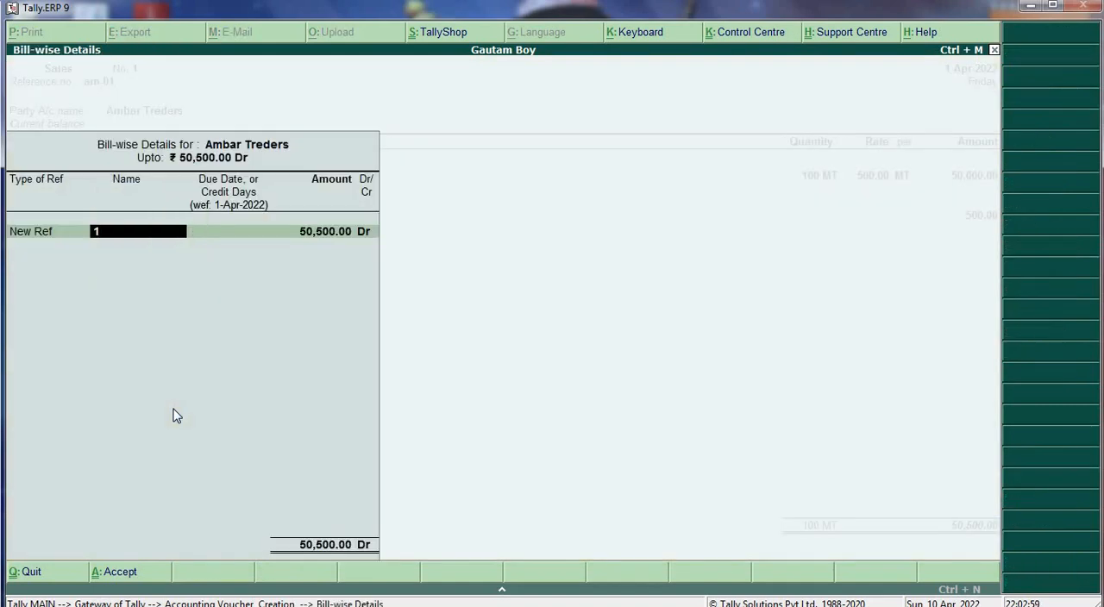
type("Ex-01")
key("Return")
key("Return")
key("Return")
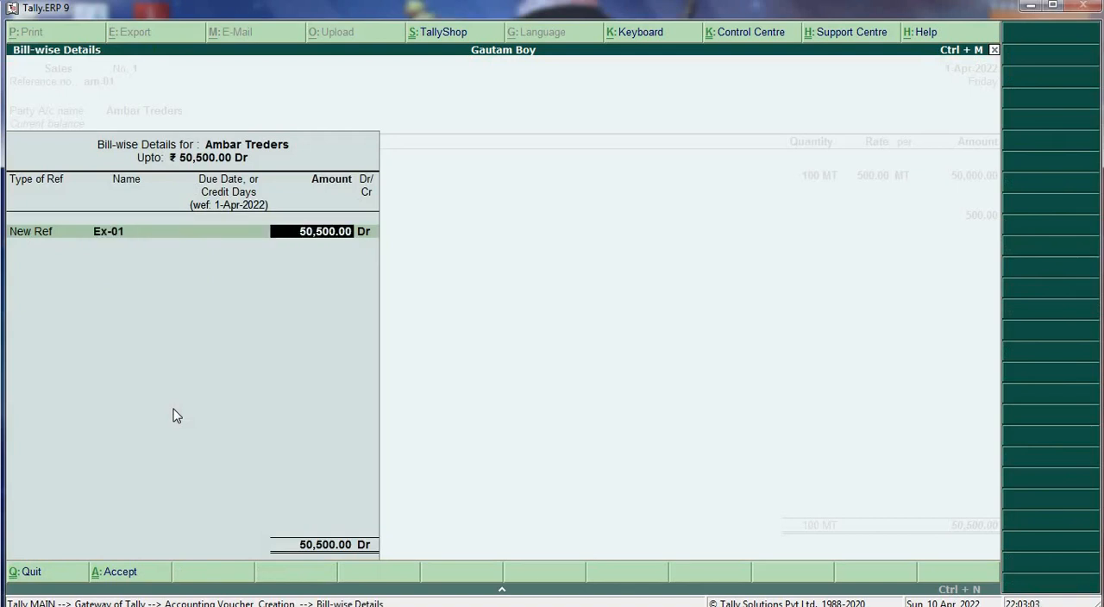
key("Return")
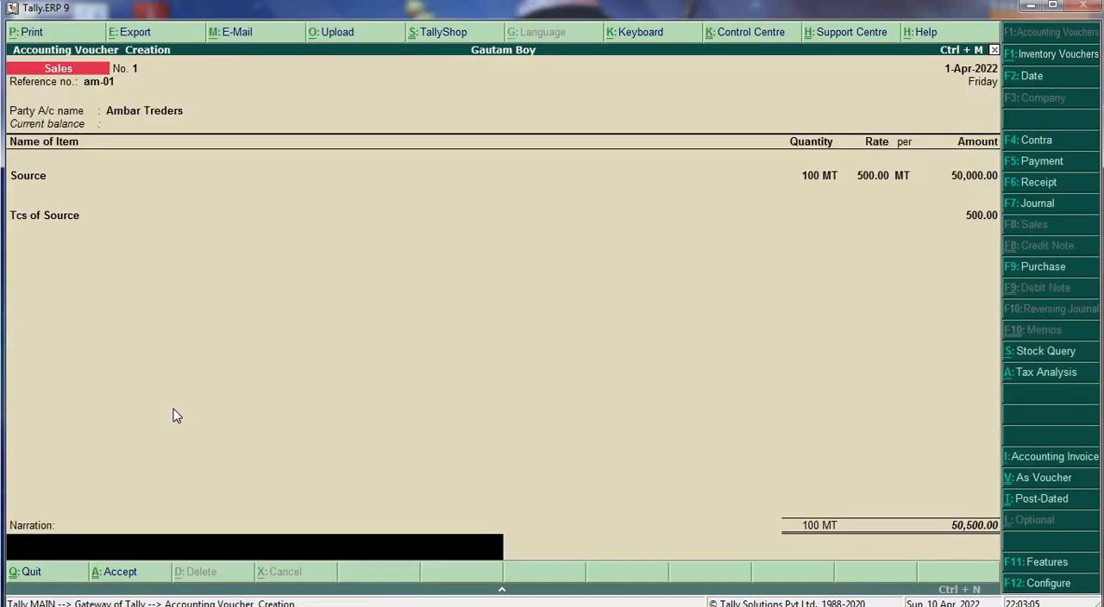
key("Return")
key("Return")
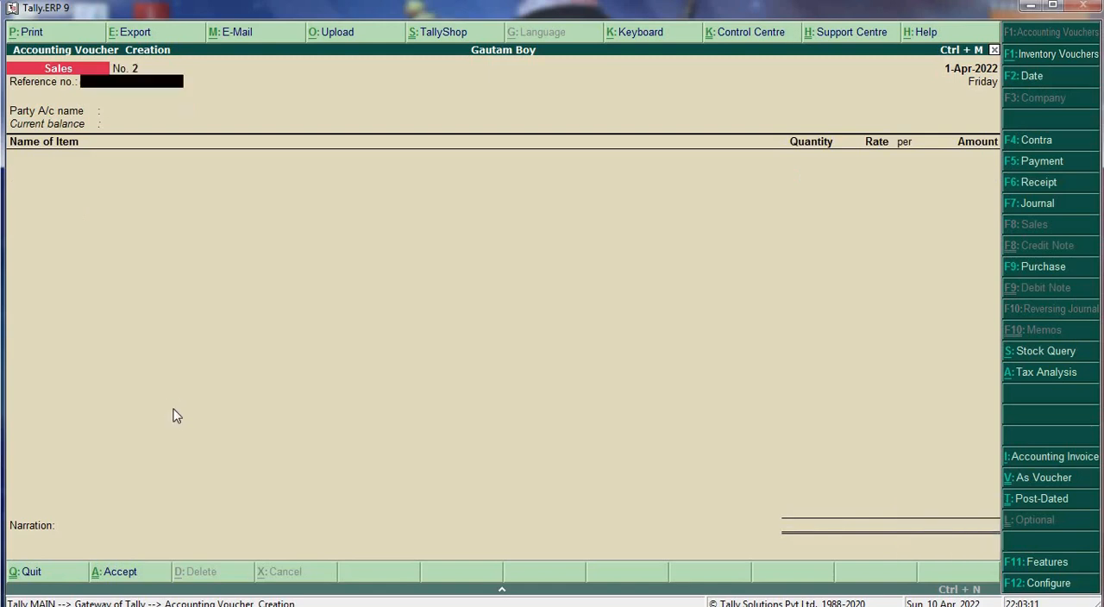
- Open a receipt voucher and set its single entry mode option to No, keeping the other configuration defaults
key("F6")
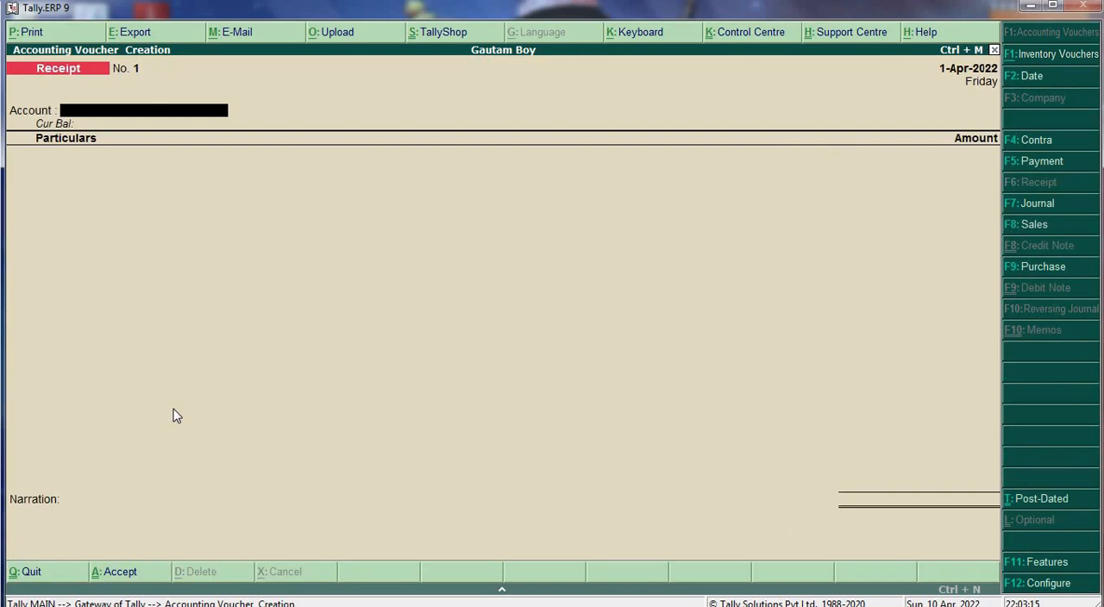
key("F12")
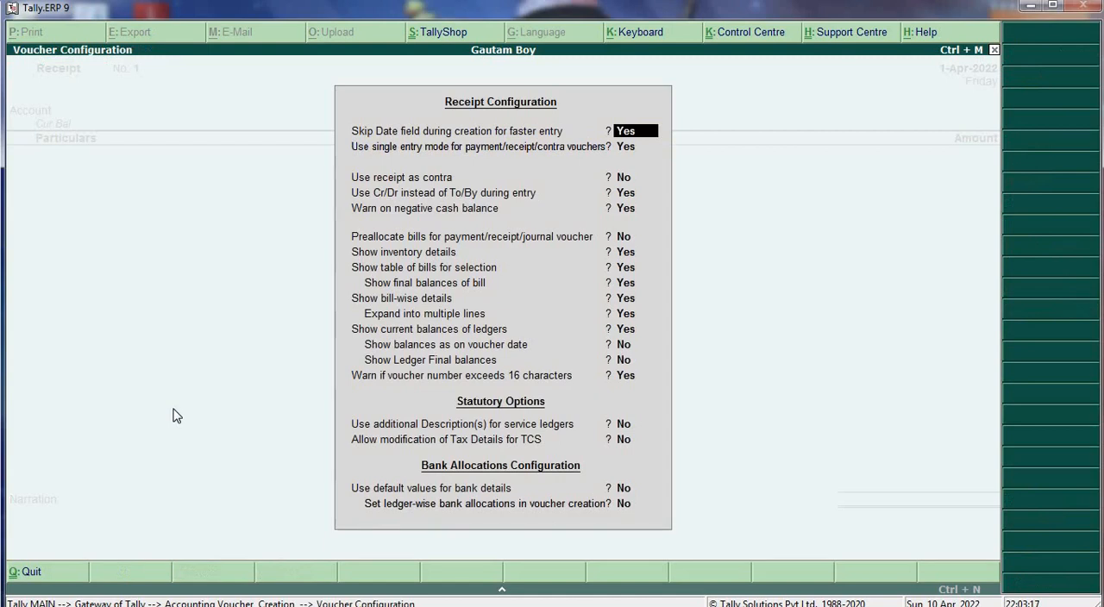
key("Return")
type("n")
key("Return")
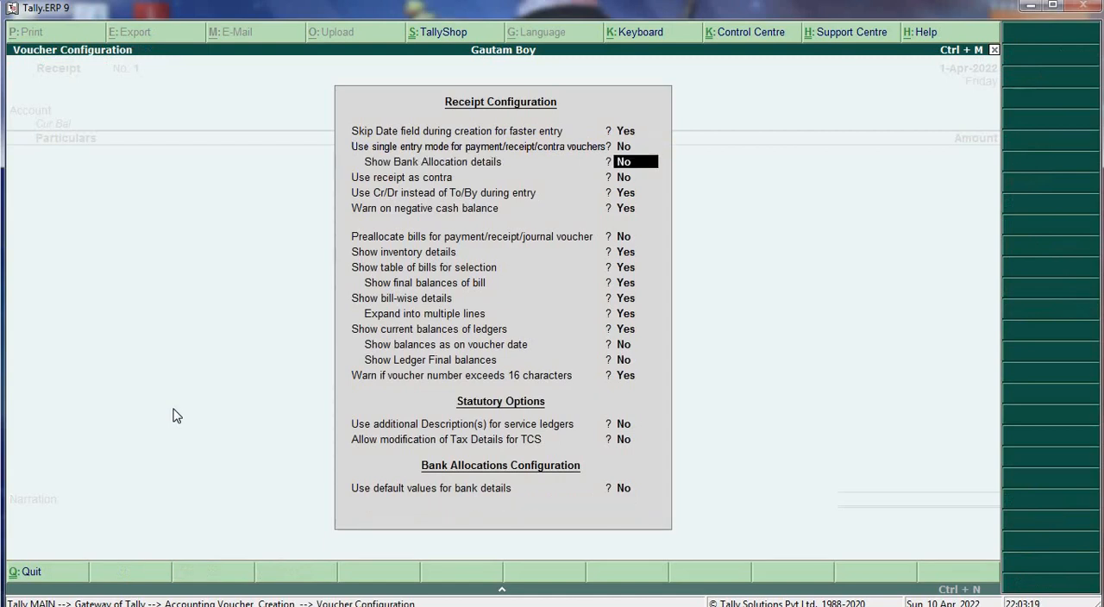
key("ctrl+a")
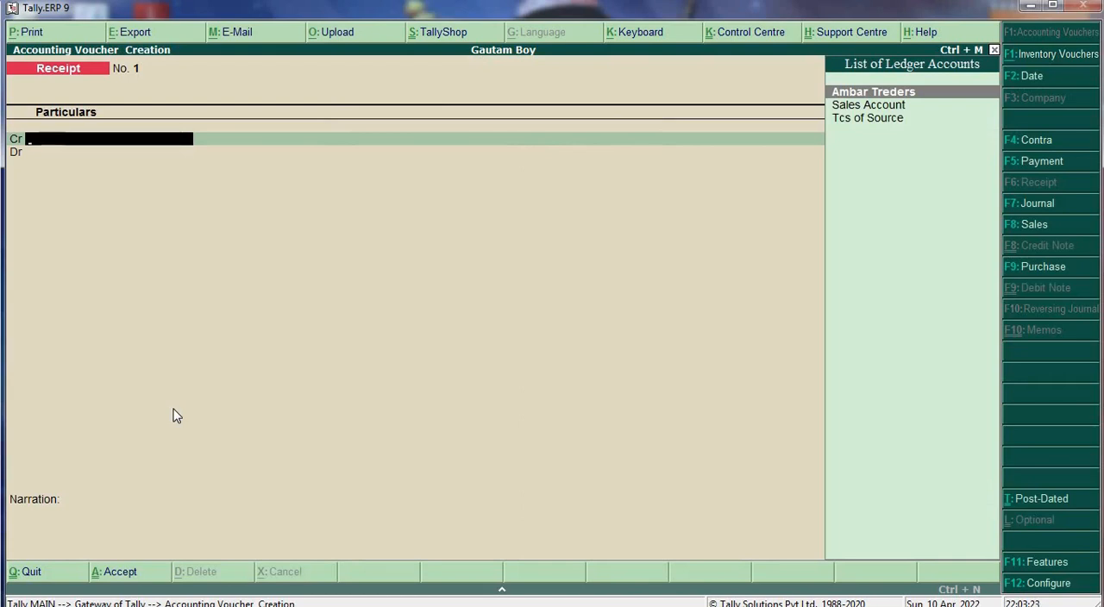
- Credit Ambar Treders with 50500 in the receipt and allocate it against bill reference Ex-01
key("Return")
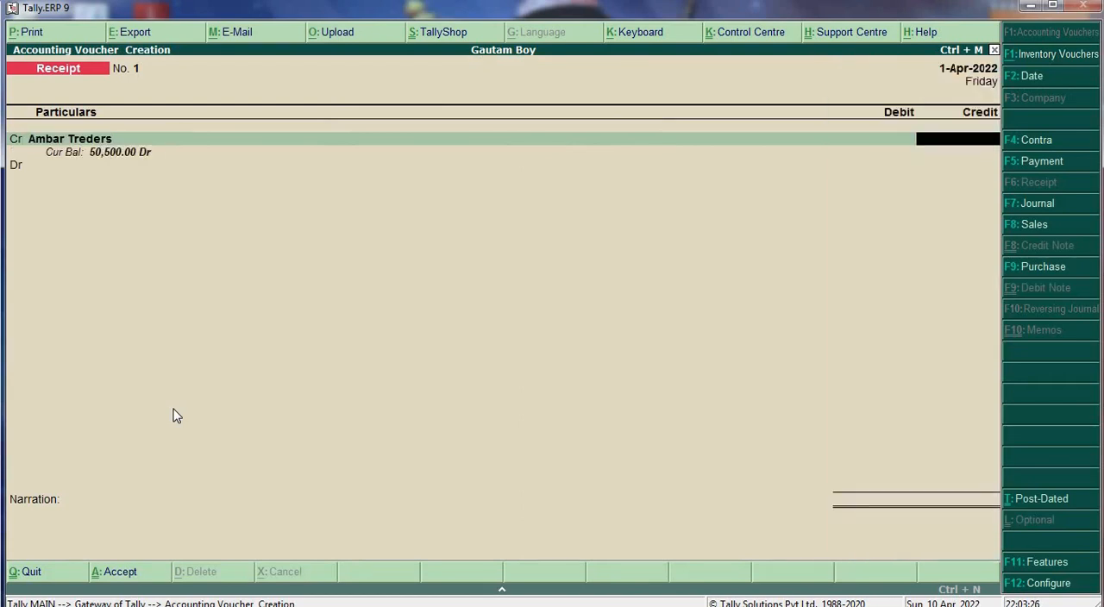
type("50500")
key("Return")
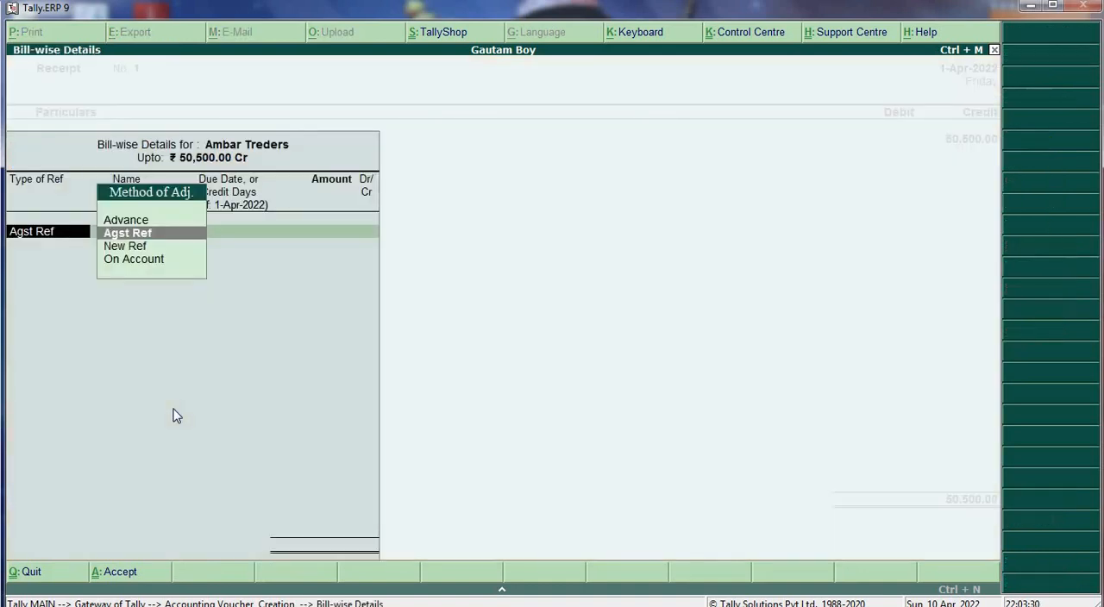
key("Return")
key("Return")
- Debit Hdfc Bank with 50,500 in the receipt, keep the default Cheque/DD bank allocation, and save the voucher without a narration
key("Return")
key("Return")
key("Return")
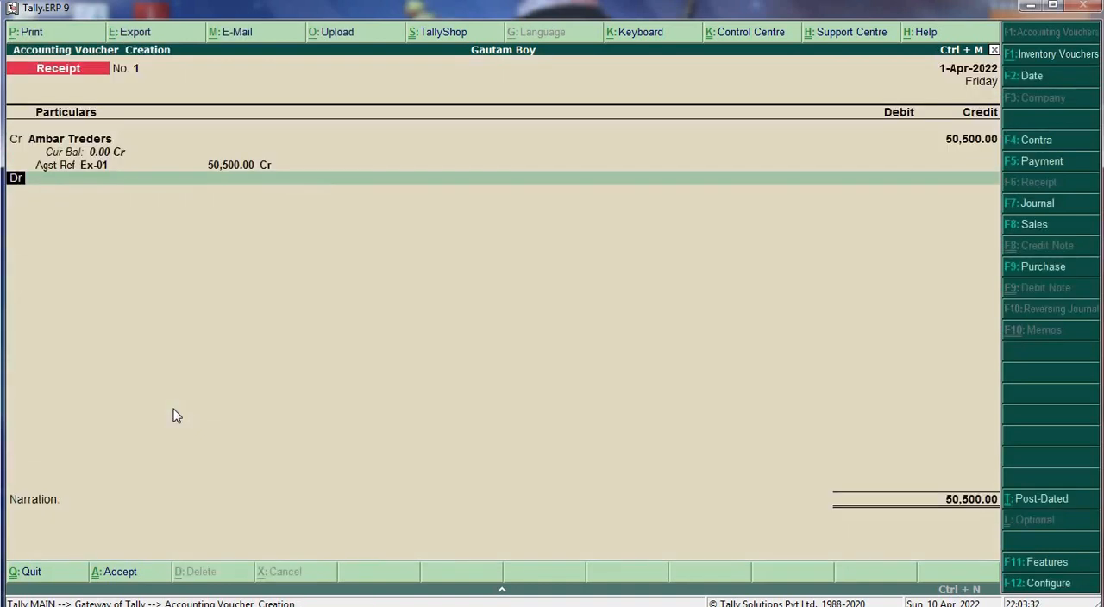
key("Down")
key("Down")
key("Return")
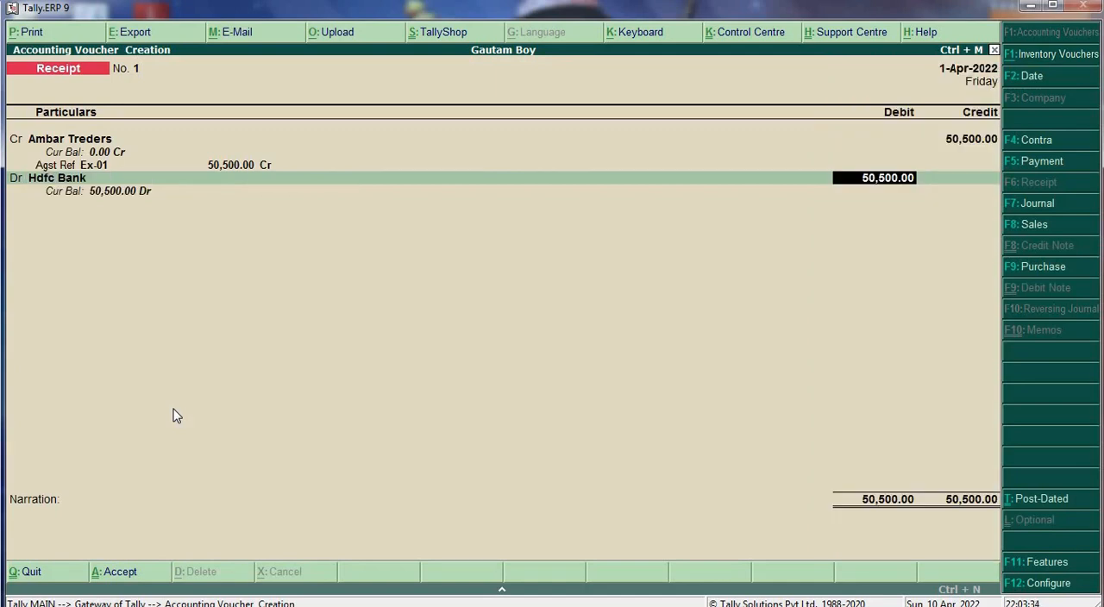
key("Return")
key("Return")
key("Return")
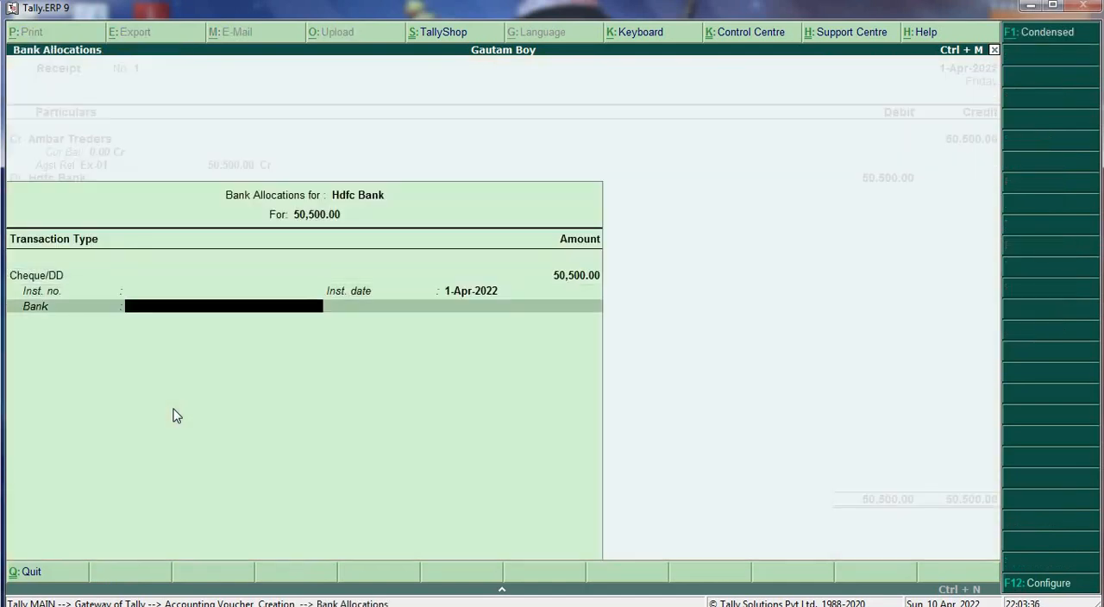
key("Return")
key("Return")
key("Return")
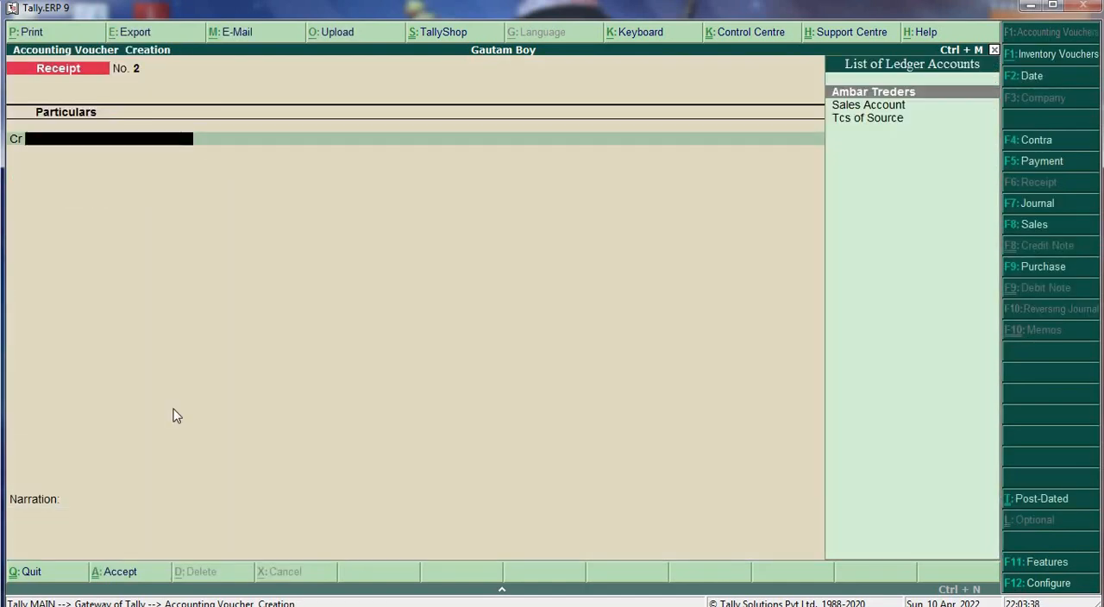
- Open a payment voucher and set its single entry mode option to Yes, keeping the other configuration defaults
key("F5")
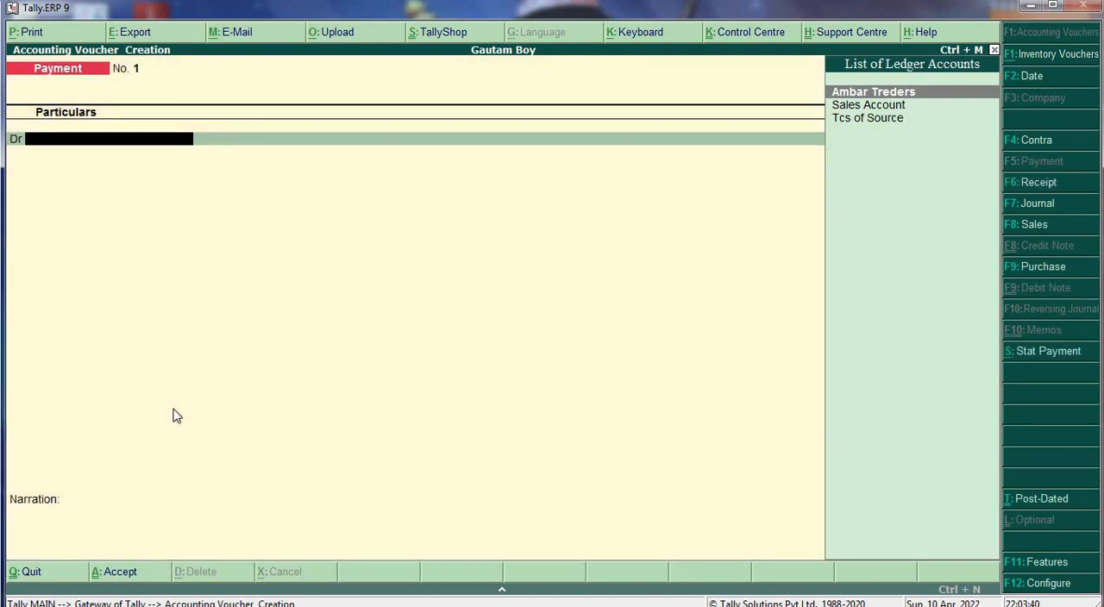
key("F12")
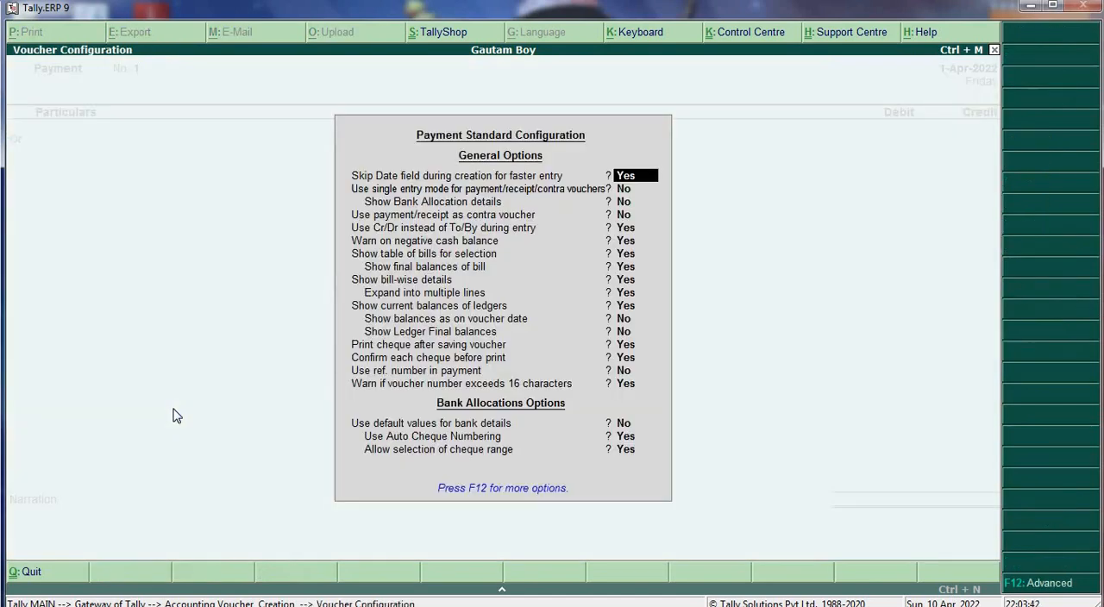
key("Return")
type("y")
key("Return")
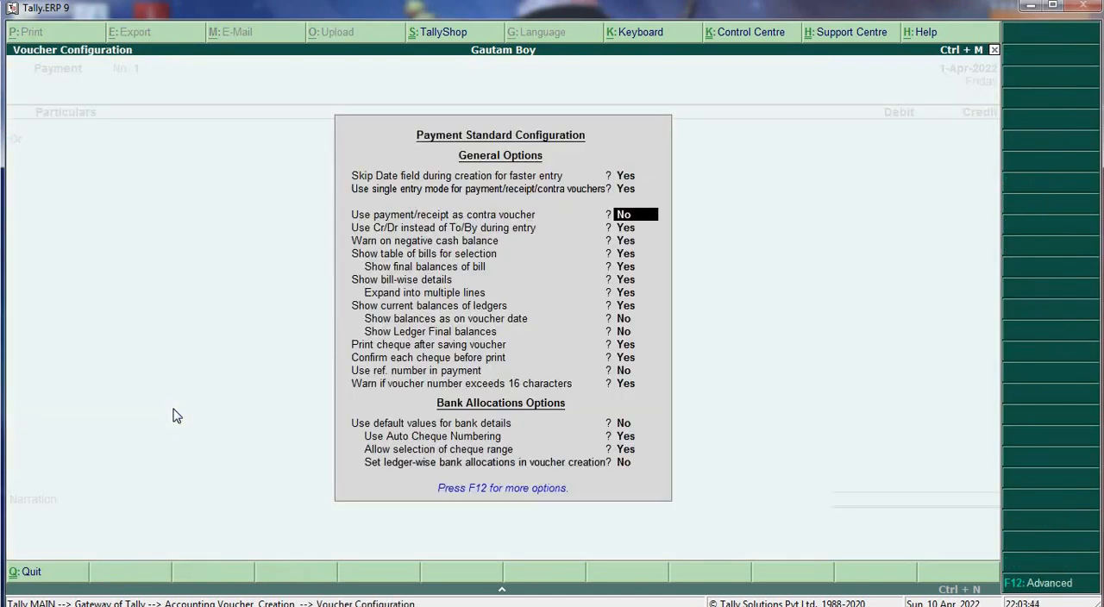
key("ctrl+a")
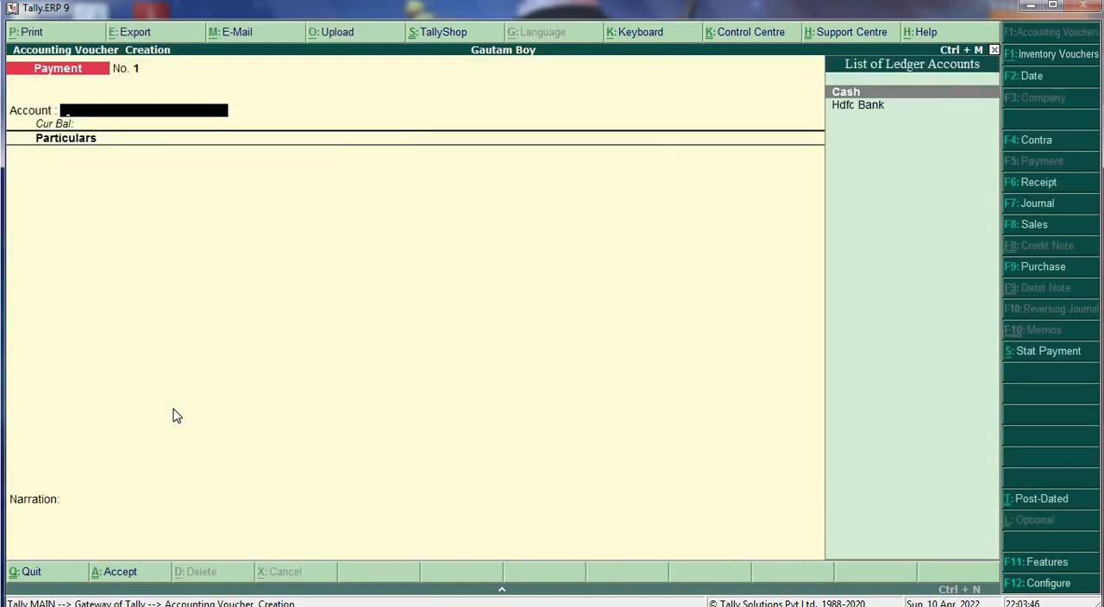
- Choose Hdfc Bank as the payment account and pay 500 to Tcs of Source against reference Sale / 1 / 1
key("Down")
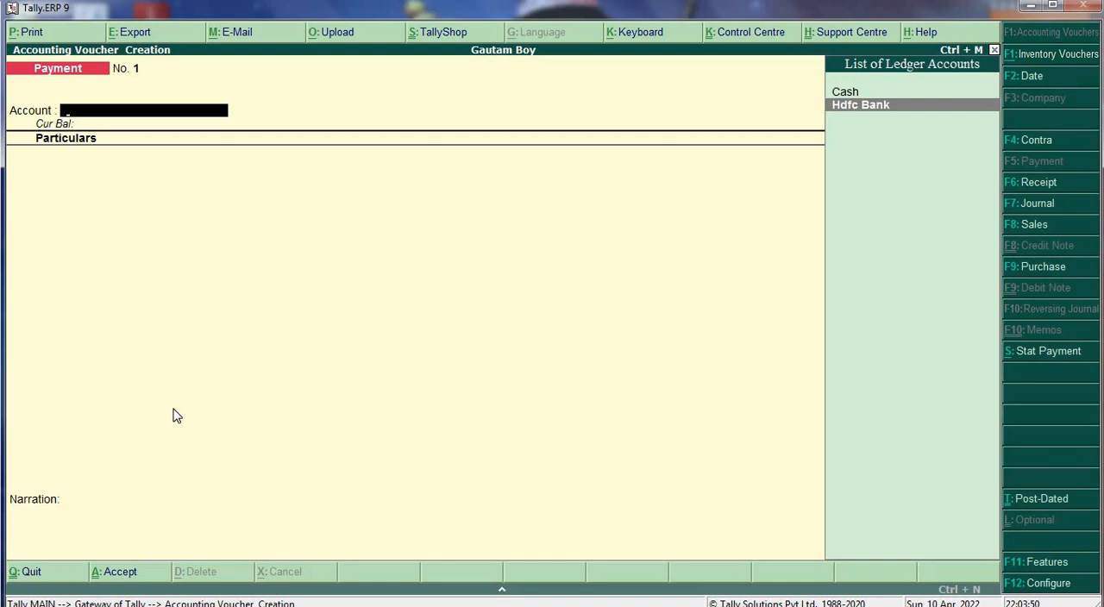
key("Return")
key("Down")
key("Down")
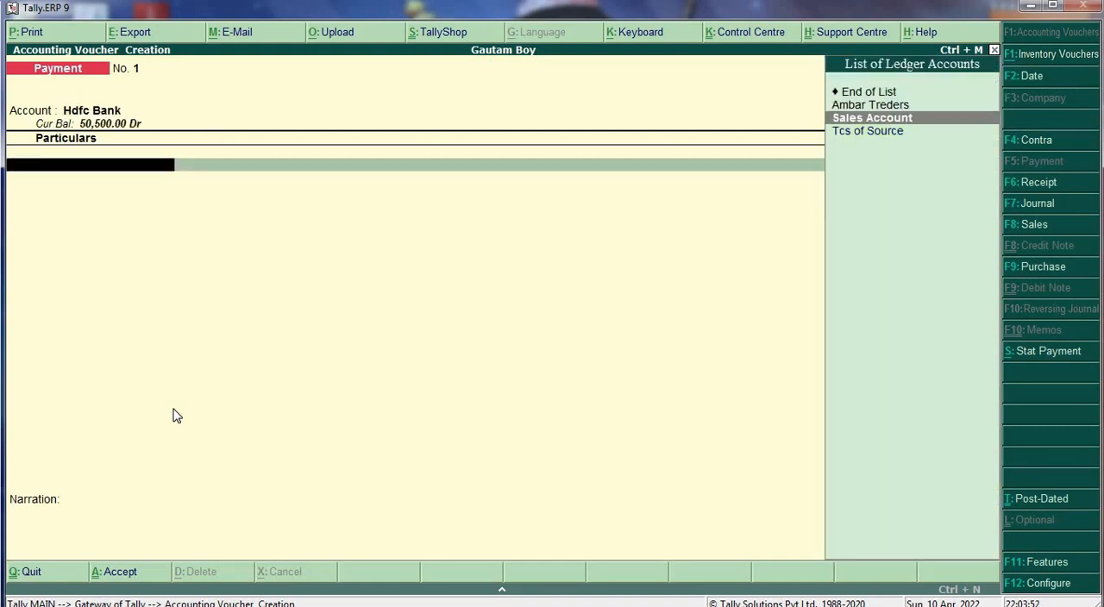
key("Return")
key("Return")
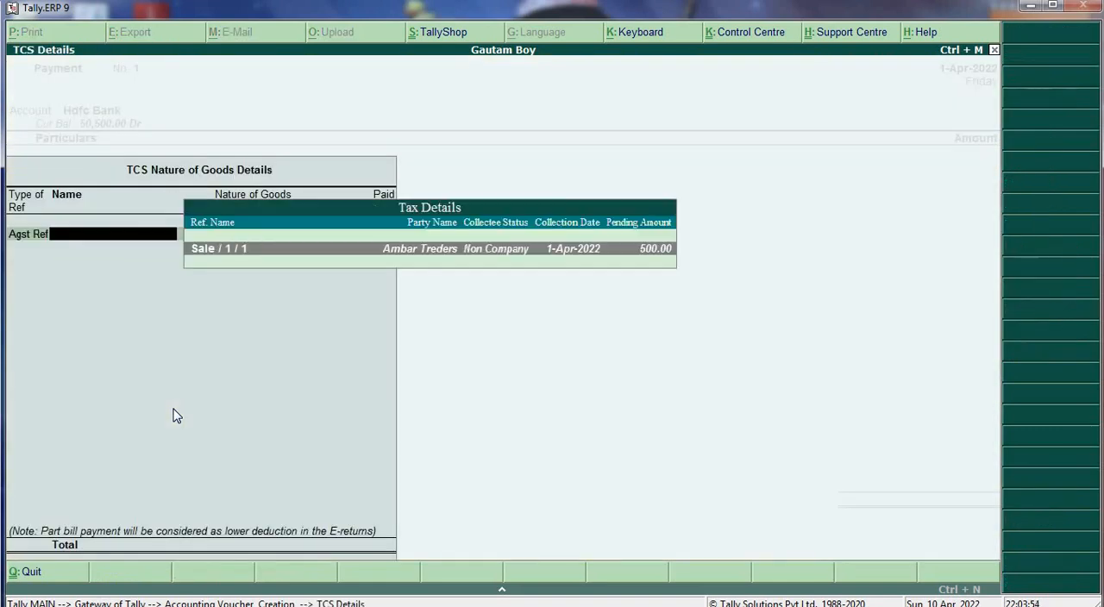
key("Return")
key("Return")
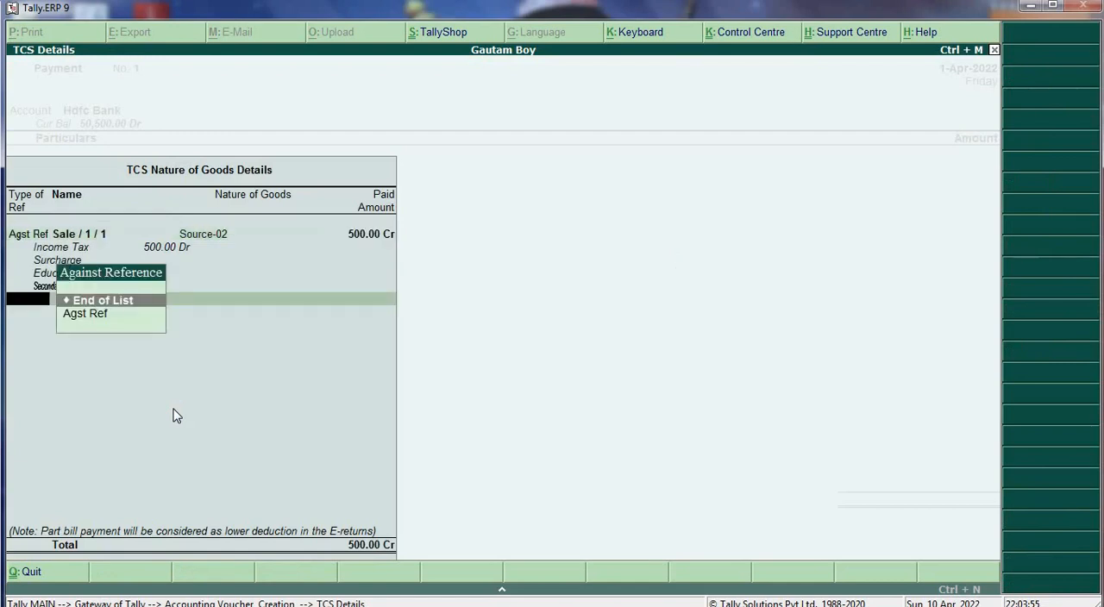
key("Return")
key("Return")
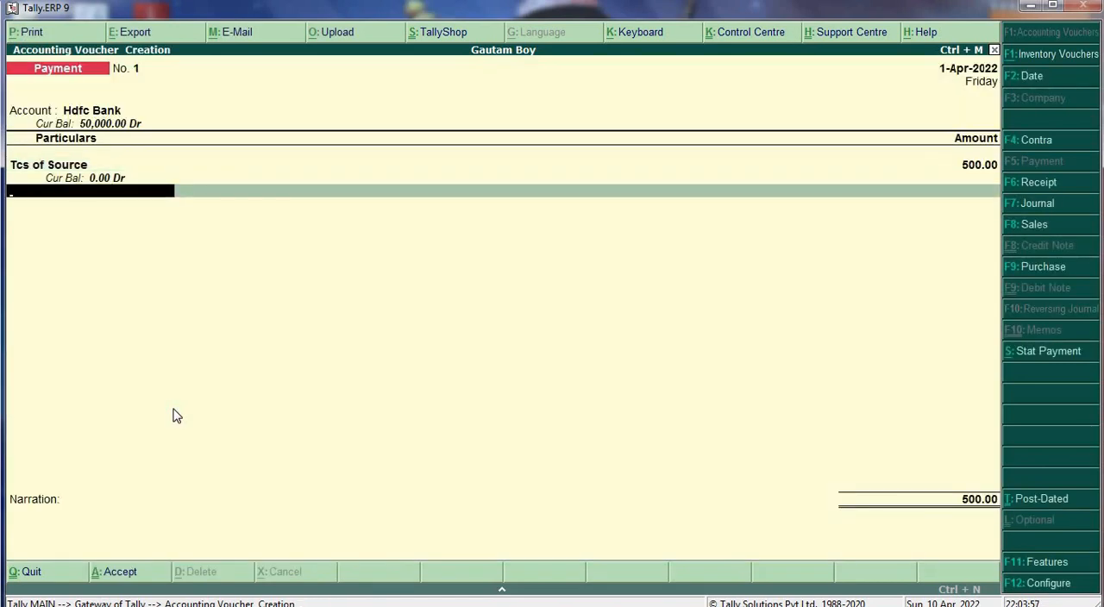
- End the payment's ledger list, keep the default cheque allocation for Hdfc Bank, and save the voucher without a narration
key("Return")
key("Return")
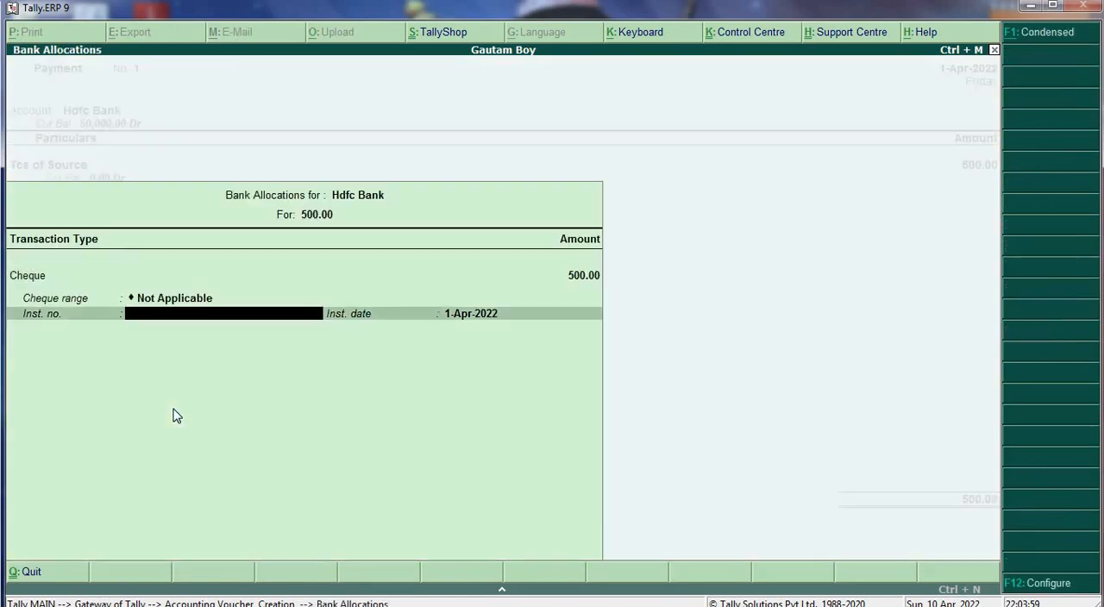
key("Return")
key("Return")
key("Return")
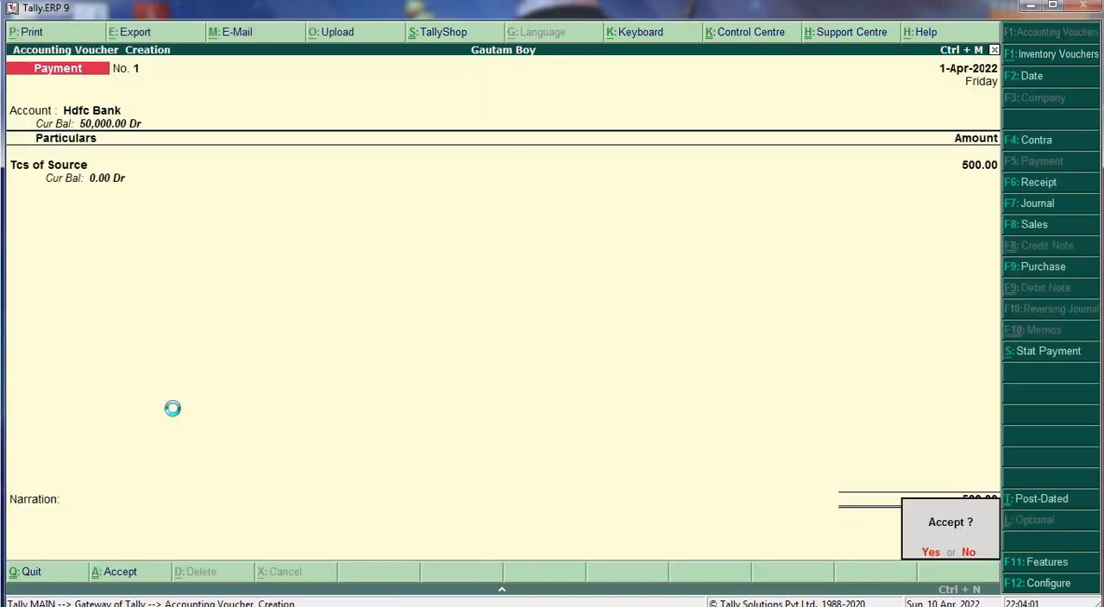
key("Return")
- Reopen the saved payment voucher and generate its print preview as a TCS challan, keeping the filing date 1-Apr-2022
key("Page_Up")
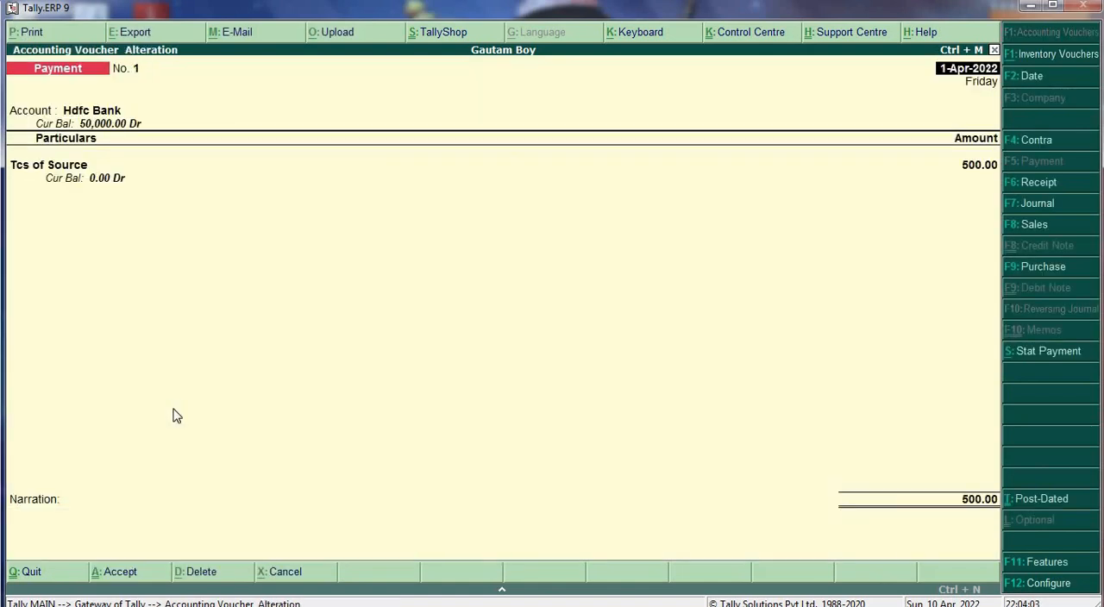
key("alt+p")
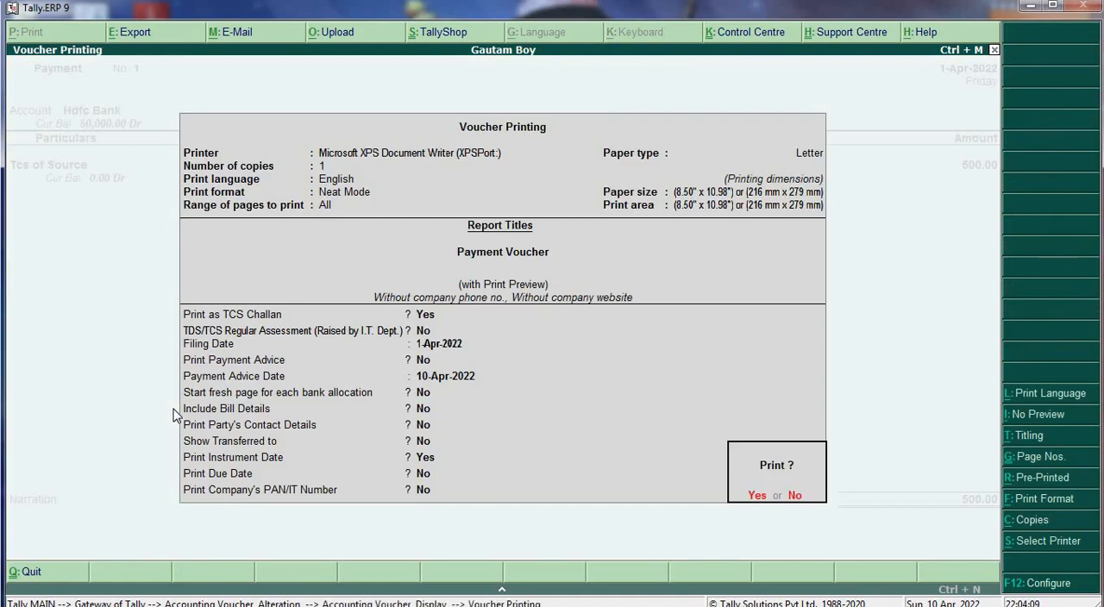
key("Escape")
key("Escape")
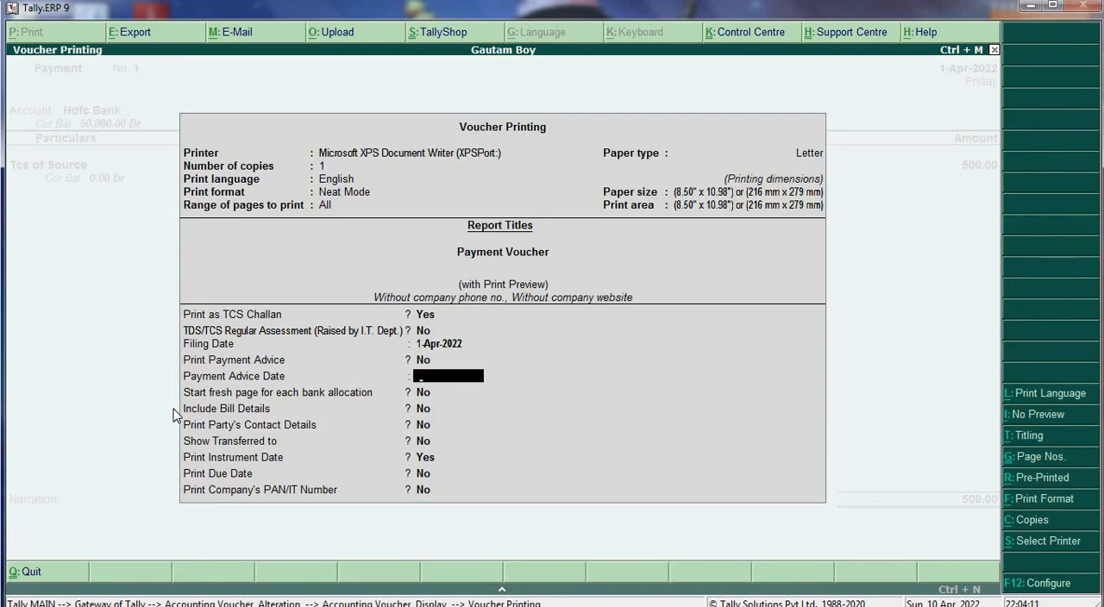
key("ctrl+a")
key("Return")
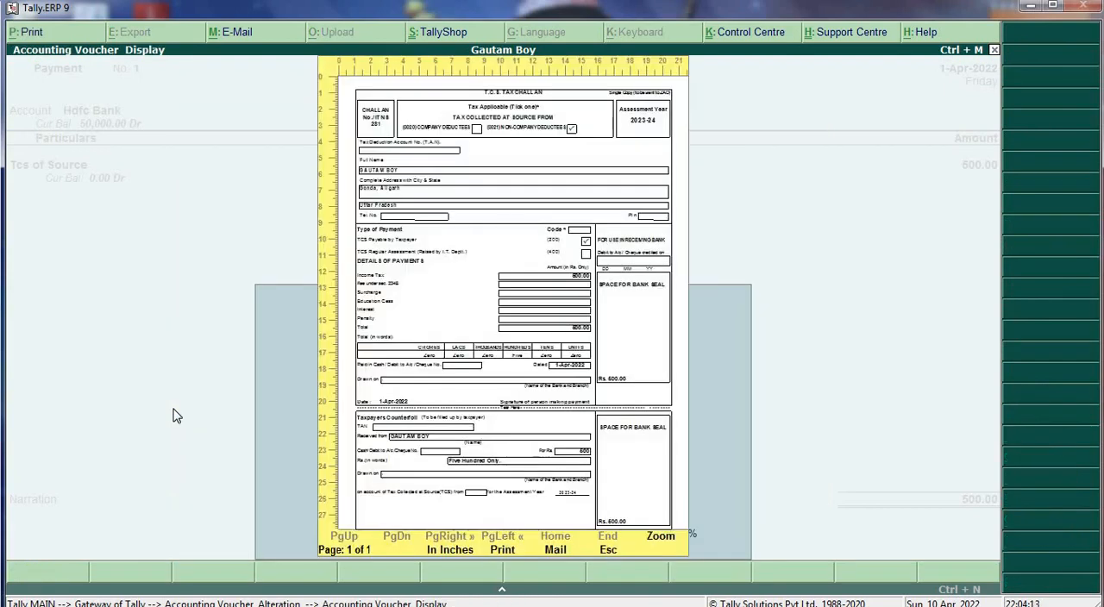
- Enlarge the TCS challan preview and examine its taxpayer, payment and bank details
left_click(662, 538)
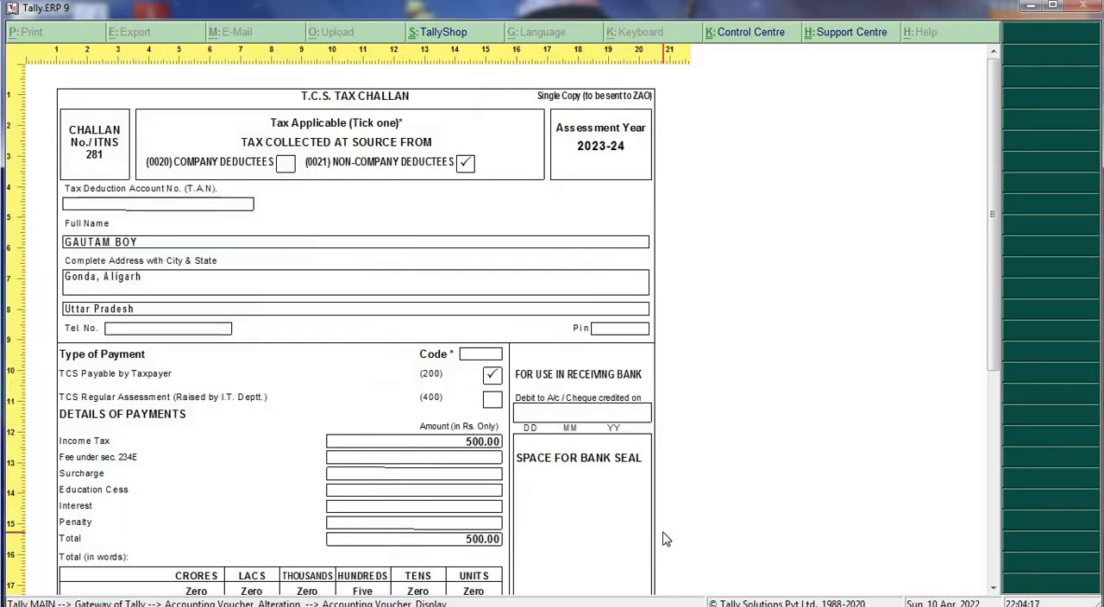
scroll(662, 538, "down", 10)
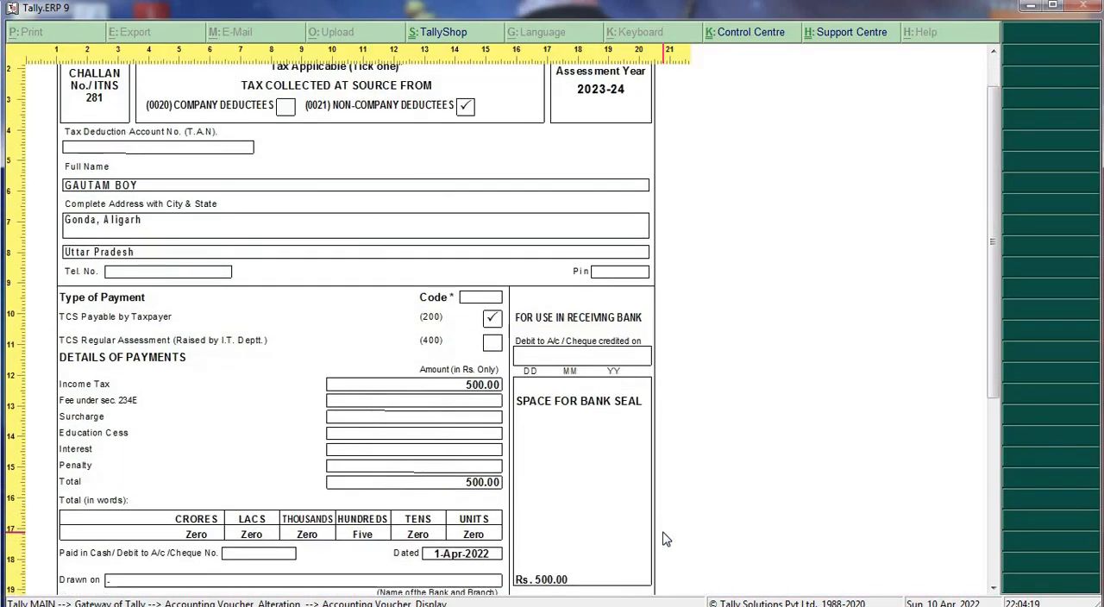
scroll(664, 539, "down", 3)
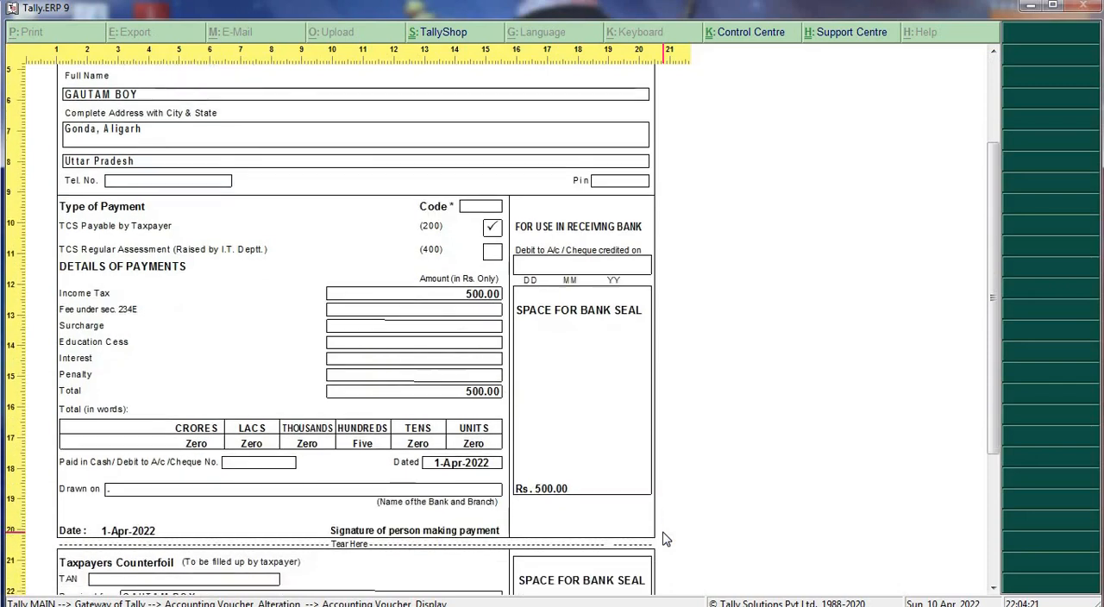
scroll(665, 538, "up", 9)
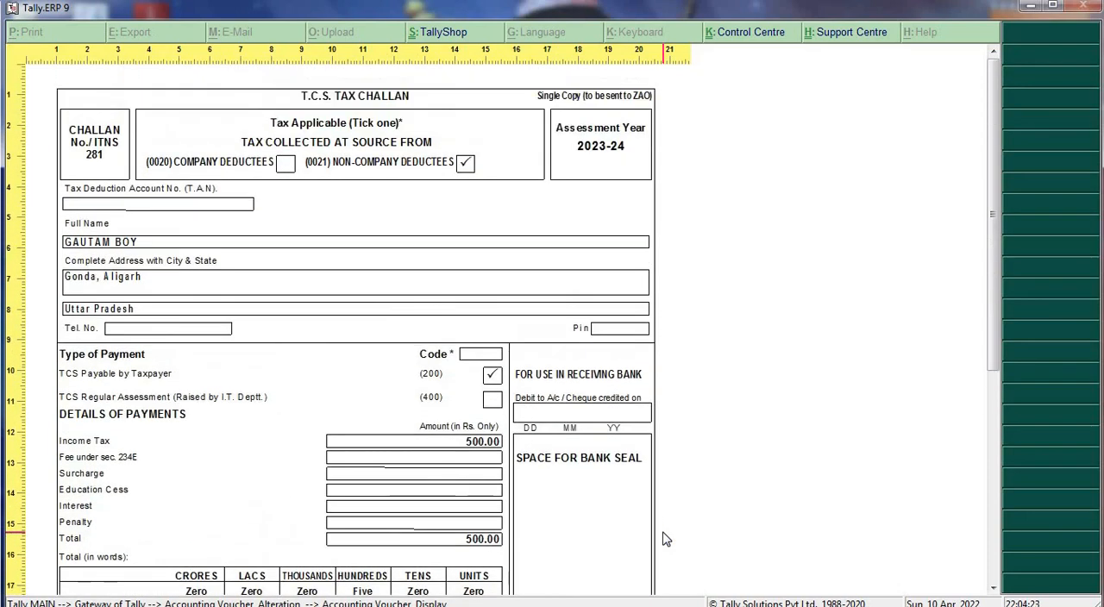